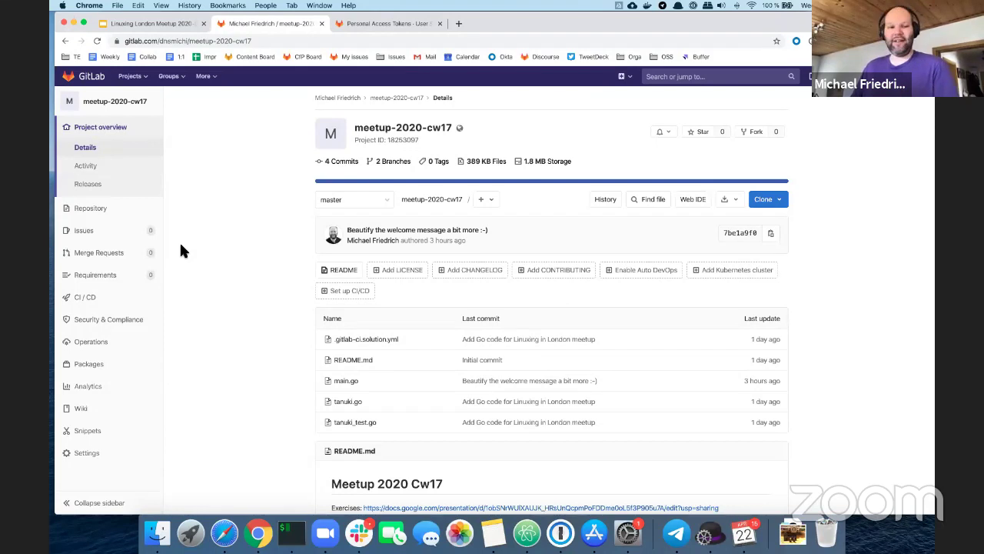
Generate the default set of labels for the meetup-2020-cw17 project and look through them.
mouse_move(127, 237)
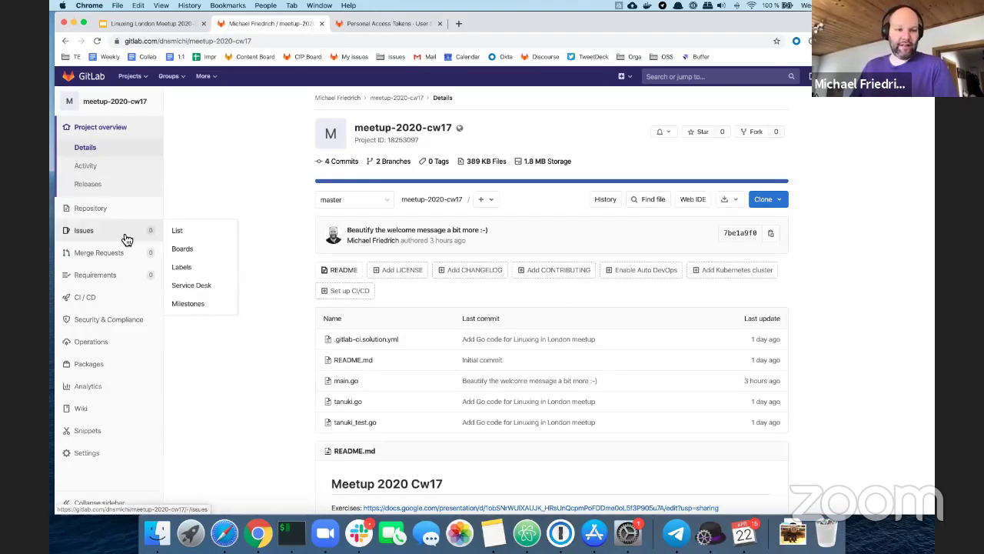
click(127, 239)
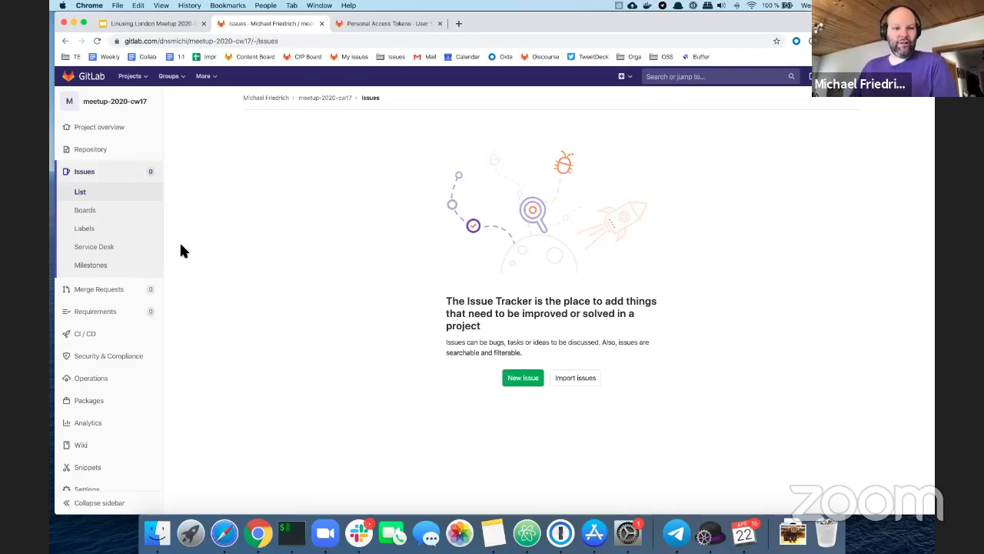
click(97, 235)
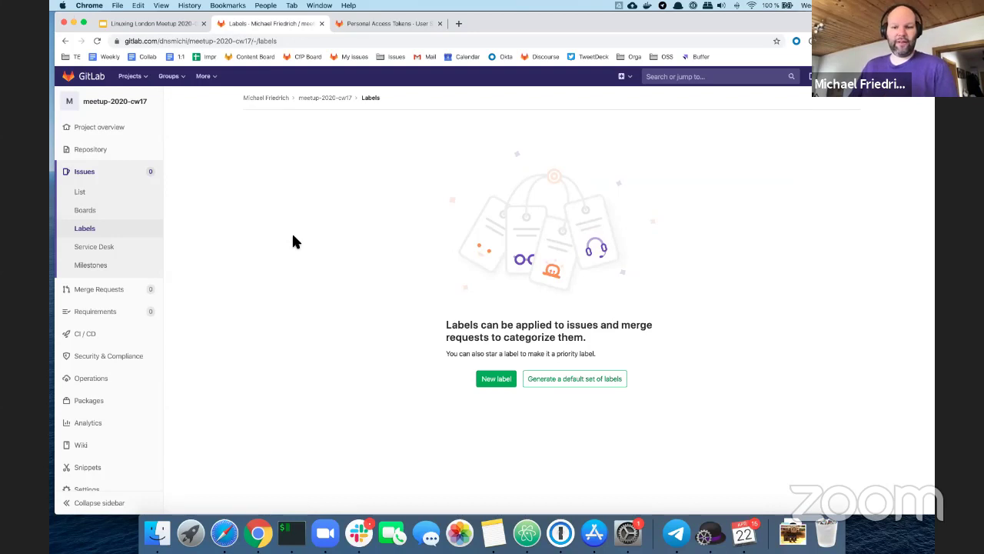
click(576, 386)
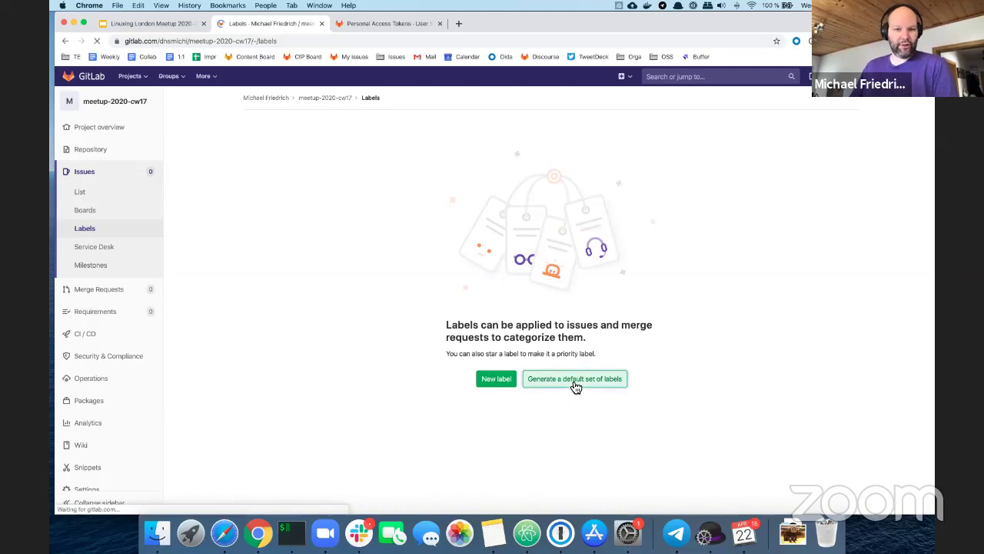
scroll(523, 323, down, 2)
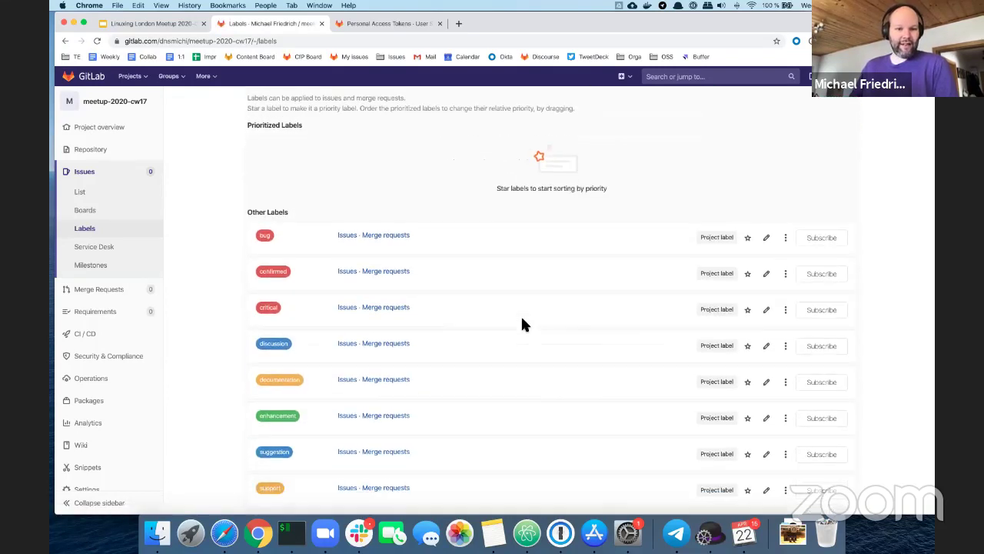
scroll(522, 323, down, 1)
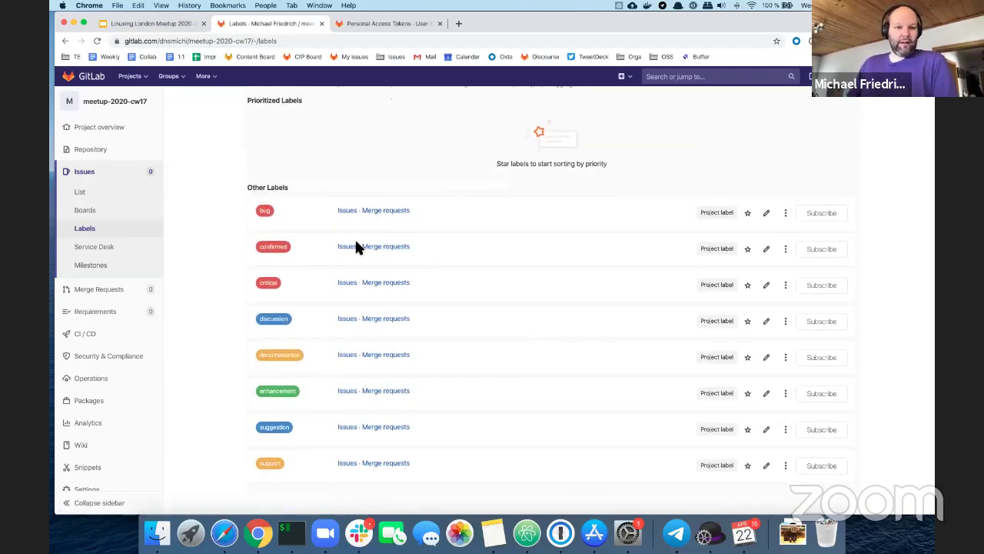
scroll(355, 246, down, 1)
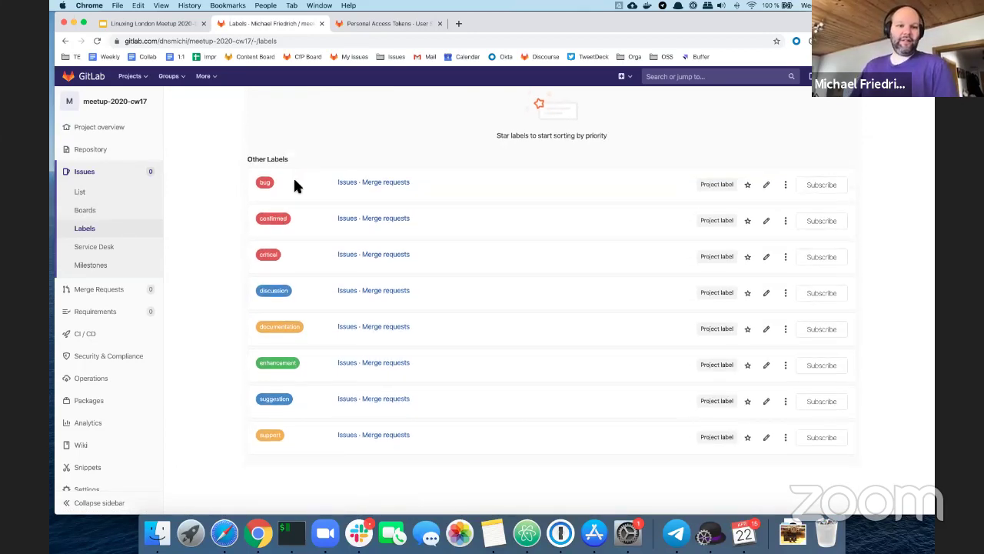
scroll(294, 186, down, 1)
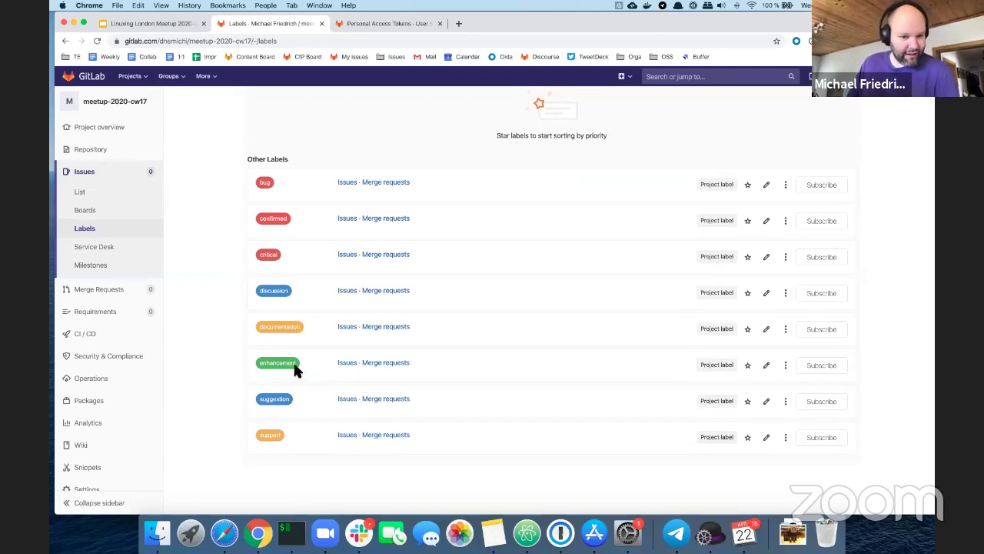
Create a new project label titled "needs-triage" with the red background color #FF0000.
scroll(304, 352, up, 2)
scroll(303, 355, up, 3)
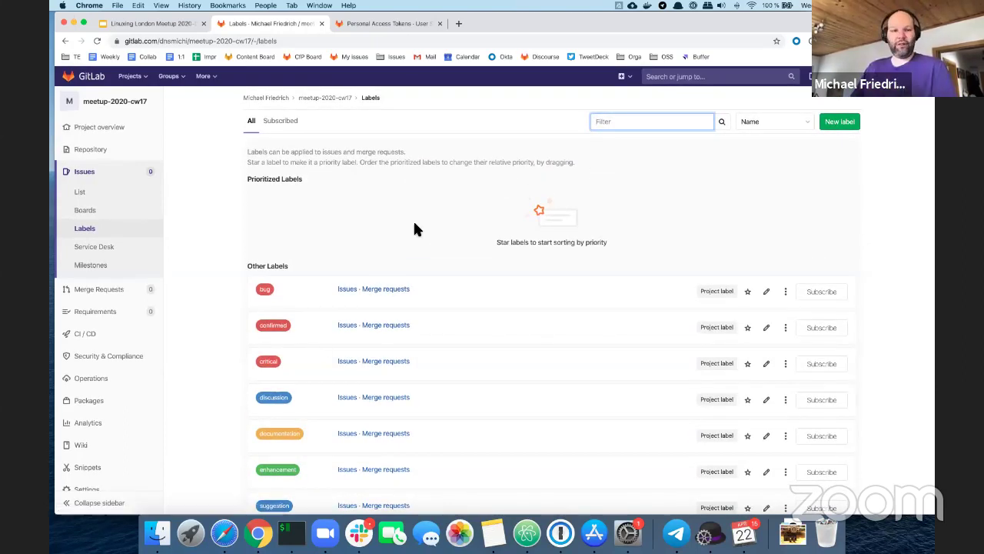
scroll(393, 205, up, 1)
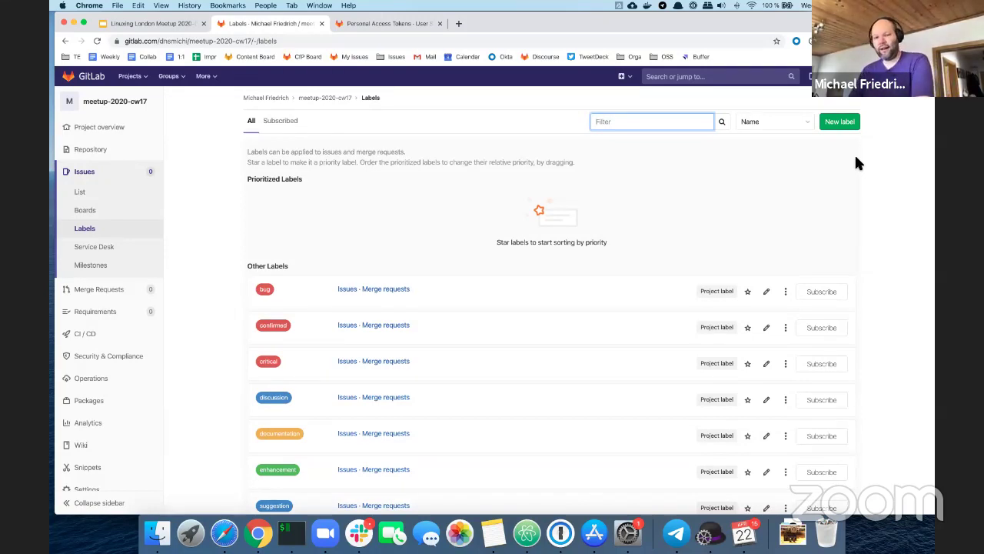
click(844, 125)
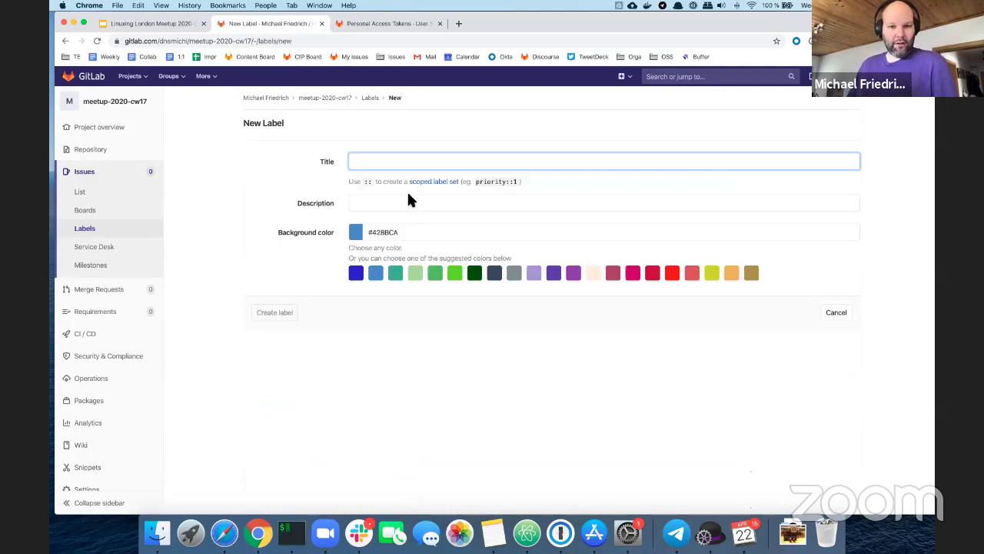
text(need)
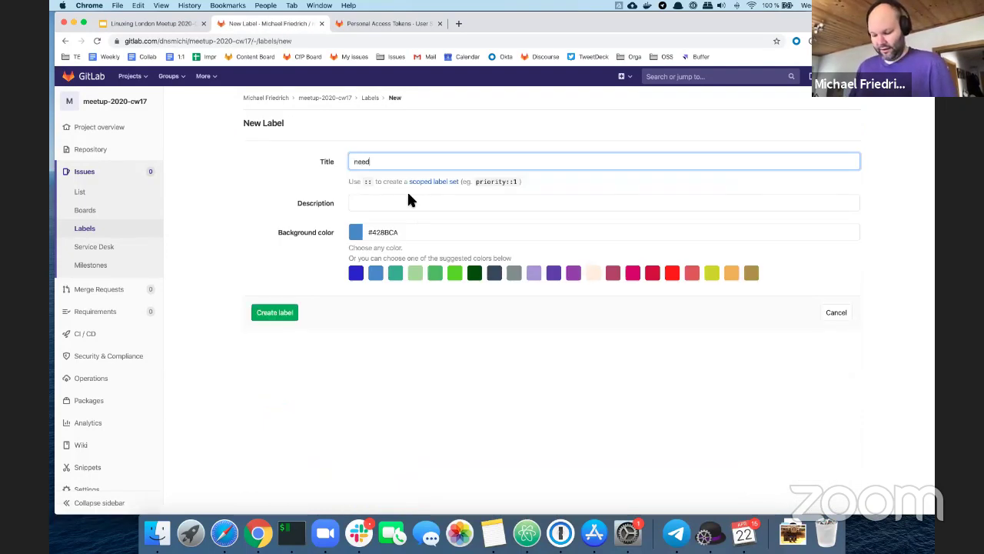
text(s-triage)
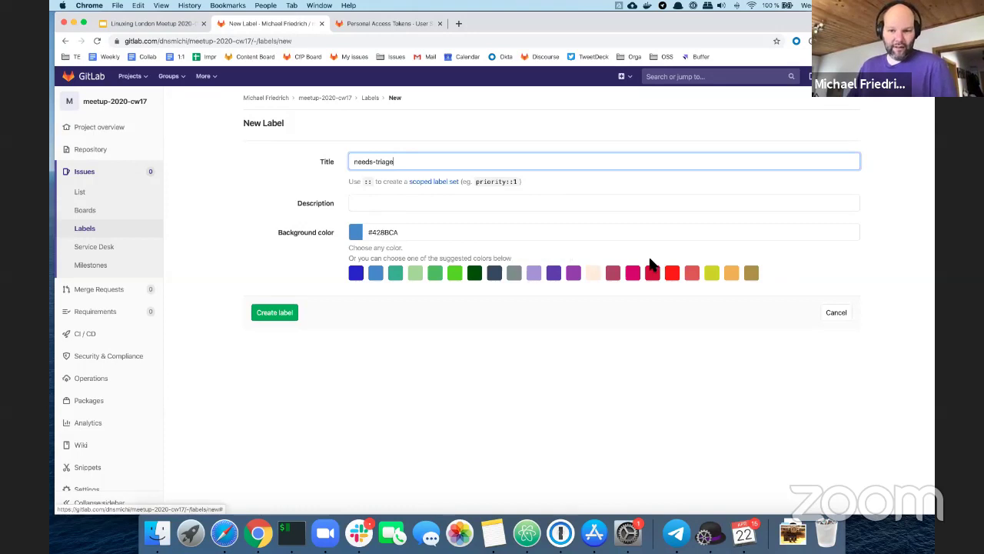
click(672, 274)
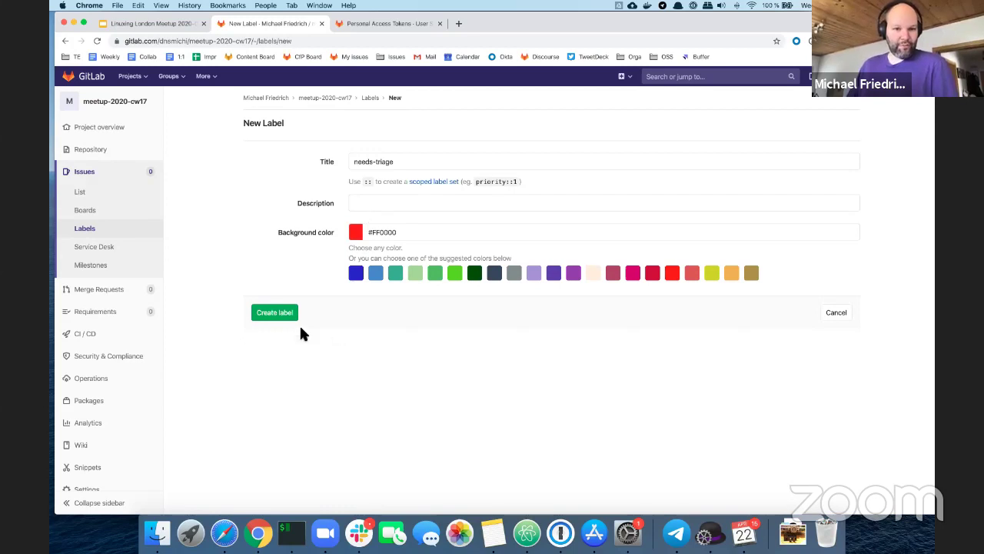
click(278, 314)
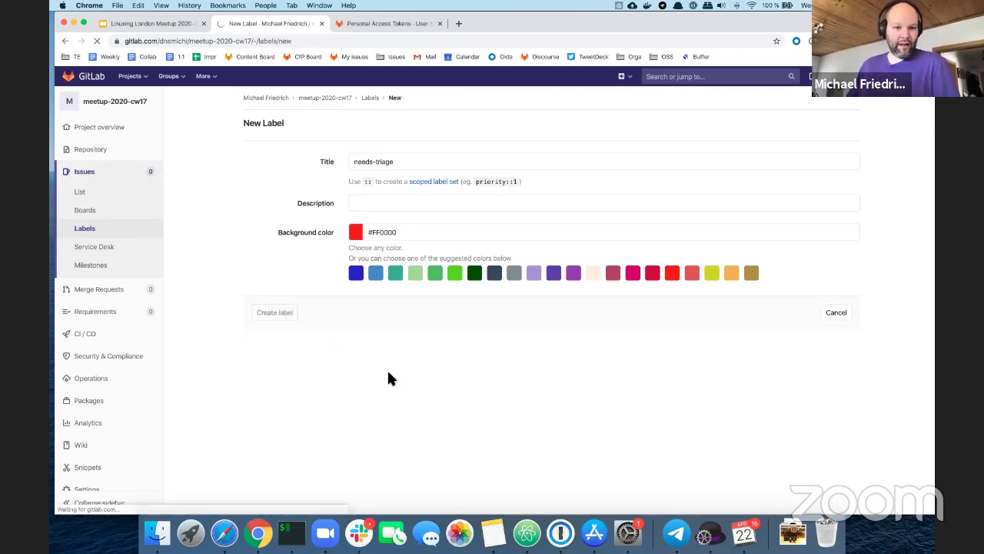
scroll(457, 369, down, 4)
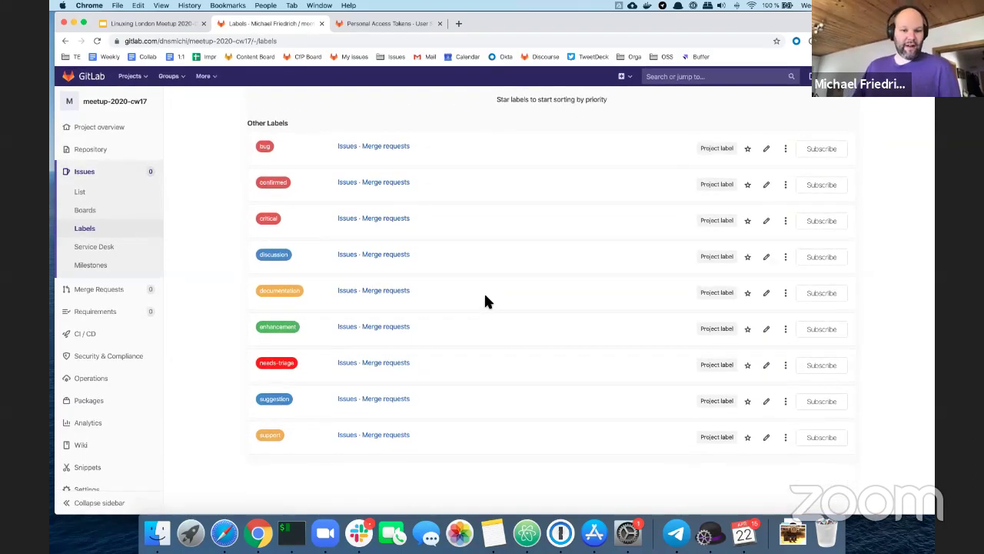
scroll(439, 318, up, 4)
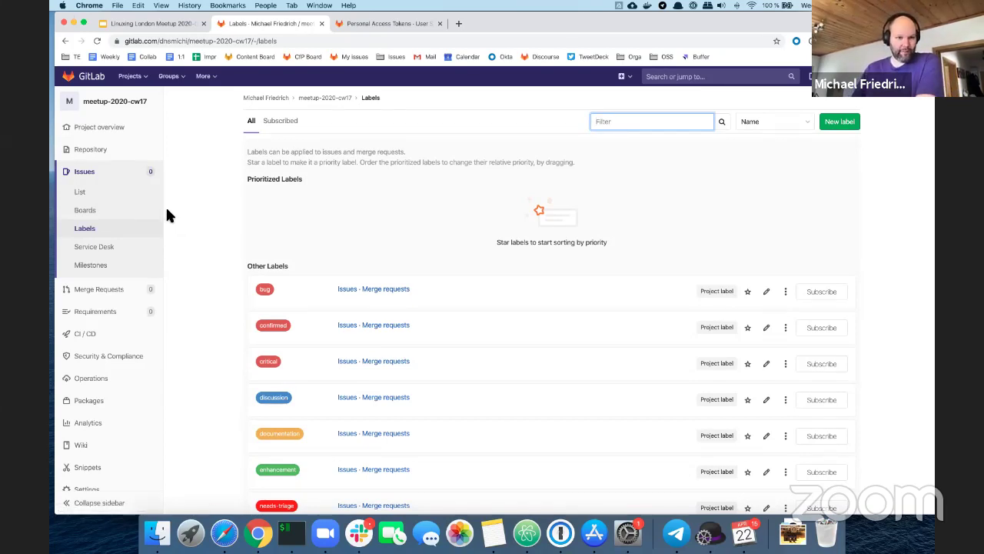
Switch to the Google Slides presentation and open the "First steps with GitLab - Issues & Milestones" slide.
click(153, 28)
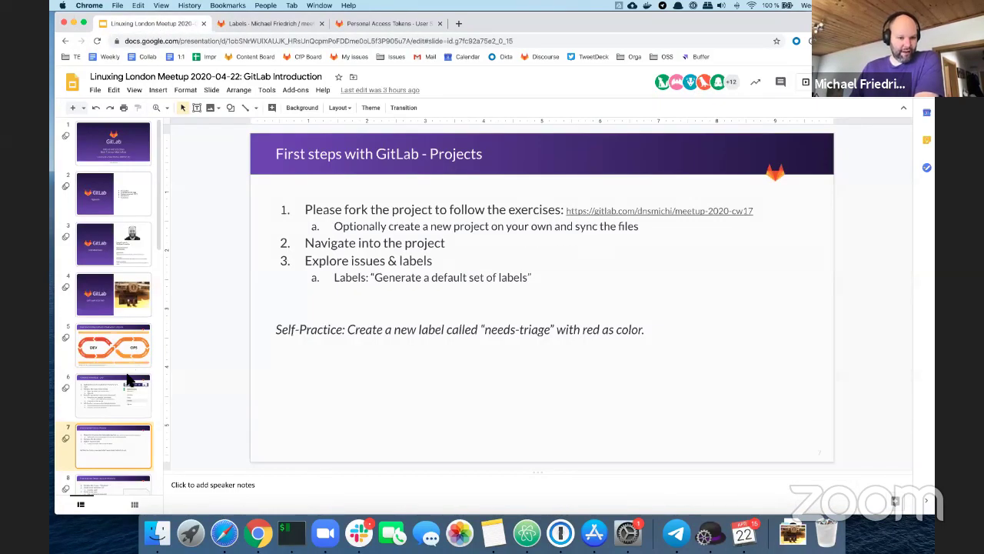
scroll(123, 400, down, 3)
click(105, 430)
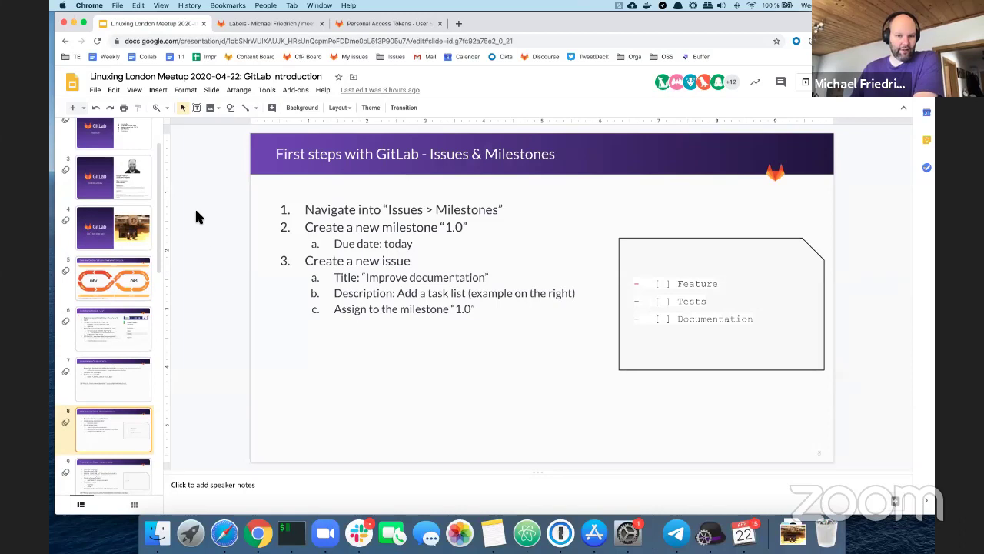
Switch back to the GitLab project and start a new milestone titled "1.0".
click(266, 29)
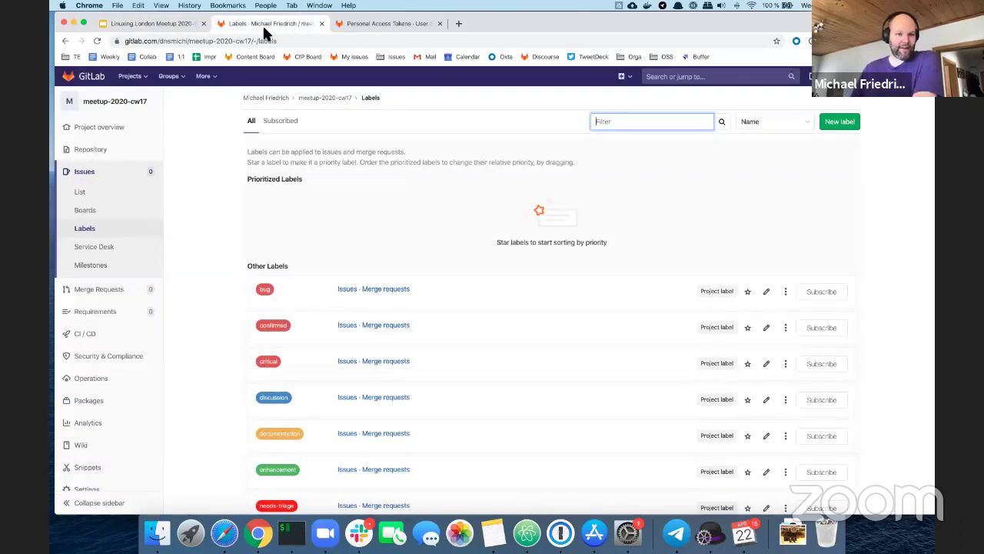
click(97, 270)
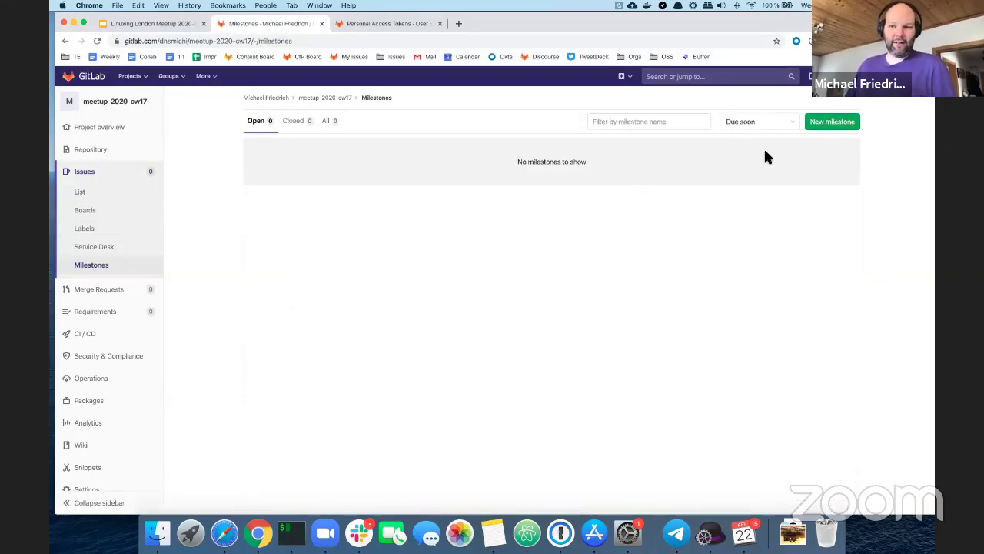
click(838, 126)
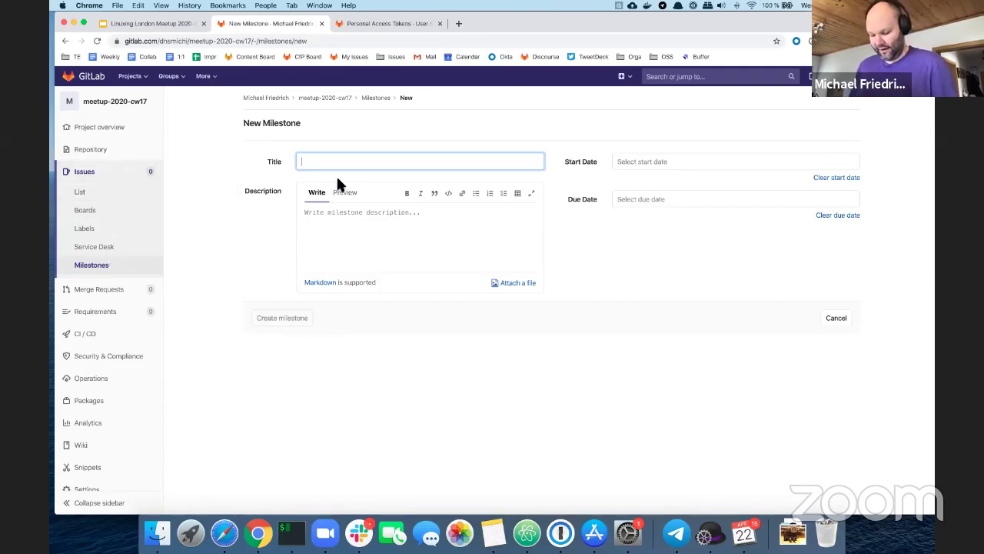
text(1.0)
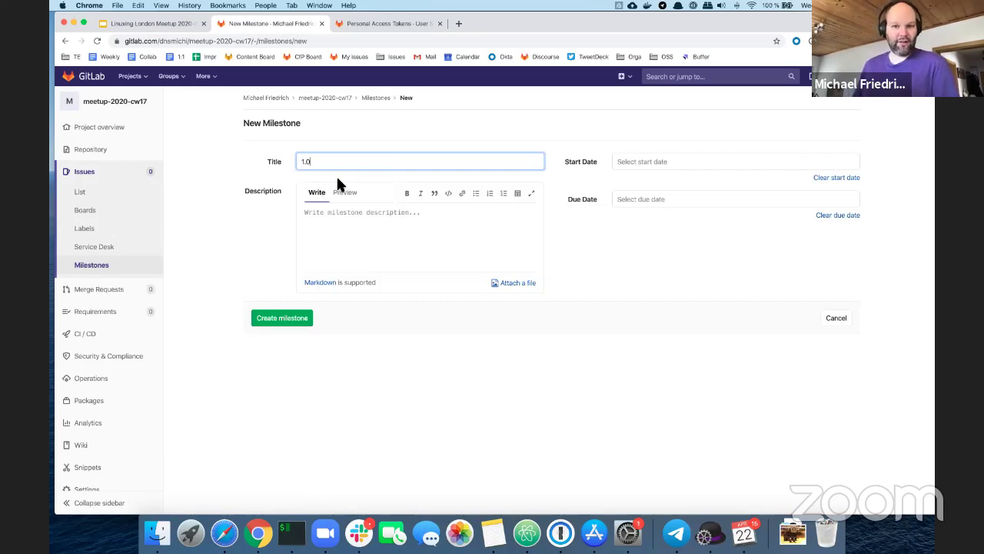
Set the milestone's start date to 2020-04-21 and due date to 2020-04-22, leave its description empty, and create it.
click(652, 161)
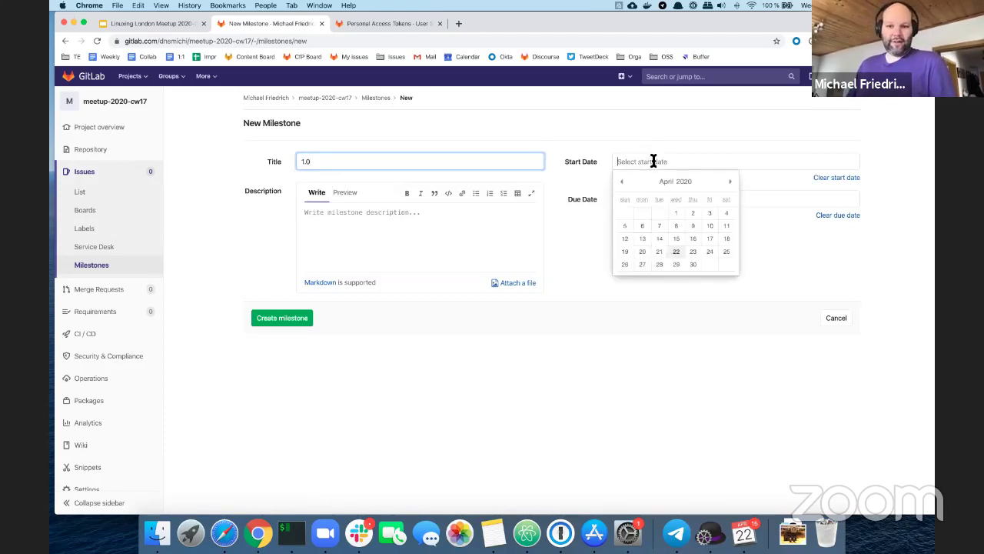
click(659, 251)
click(649, 200)
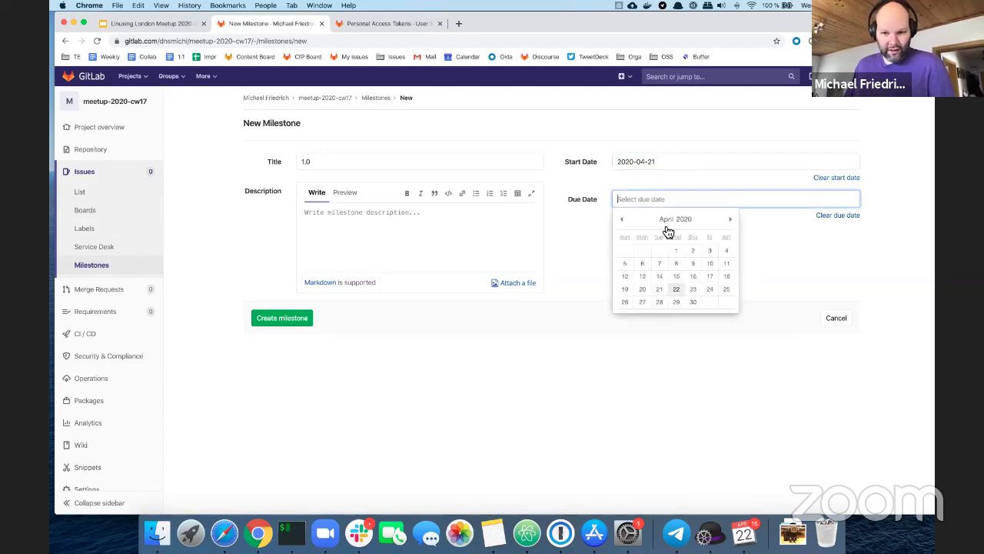
click(676, 290)
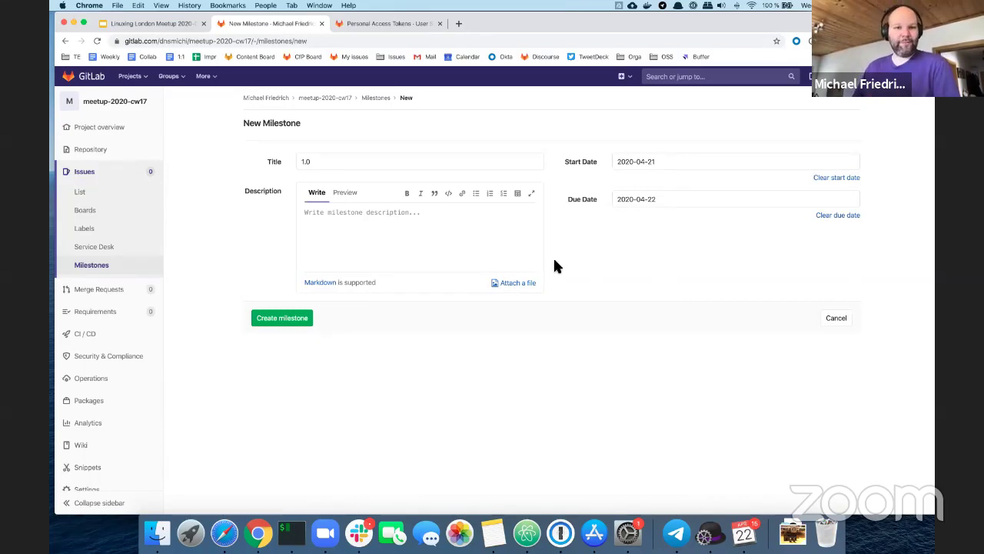
click(358, 229)
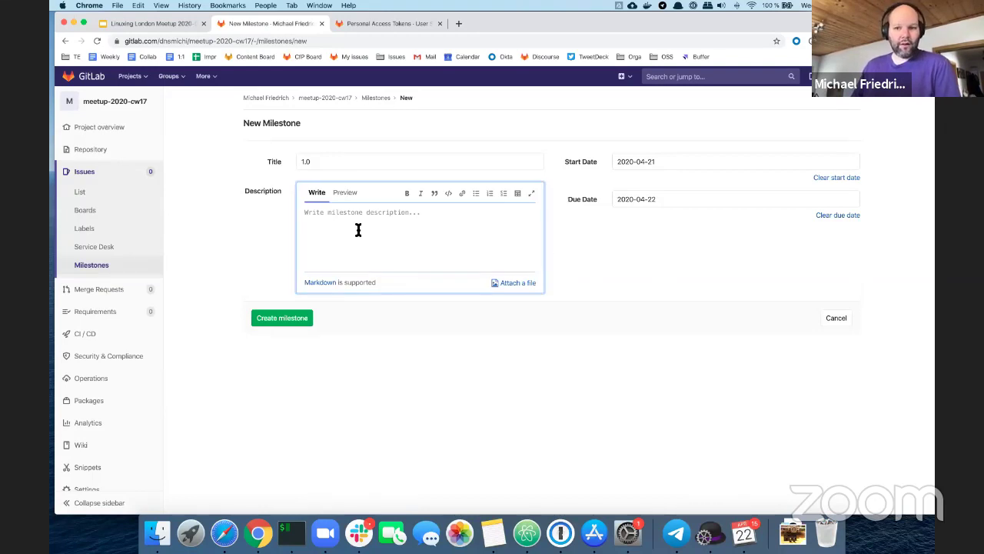
click(282, 321)
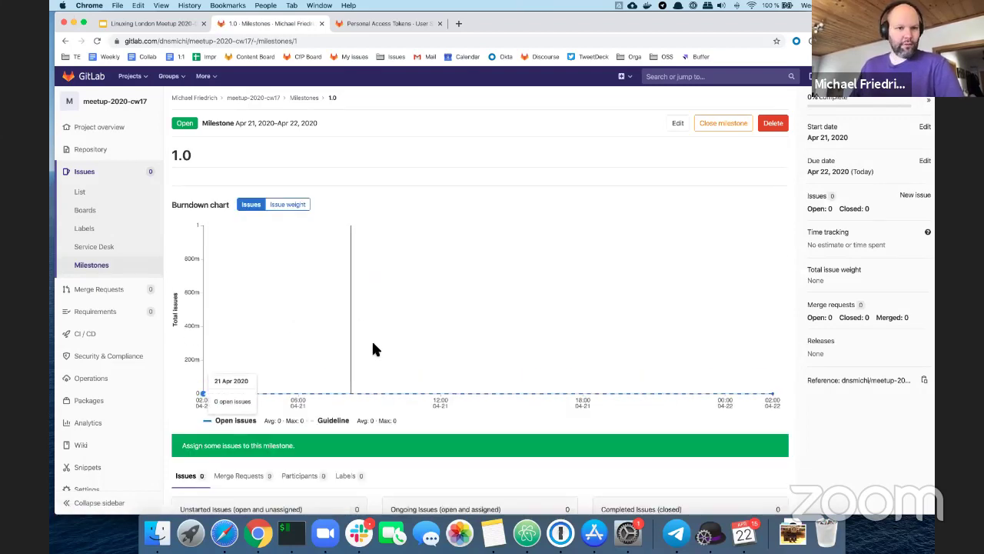
scroll(411, 401, down, 2)
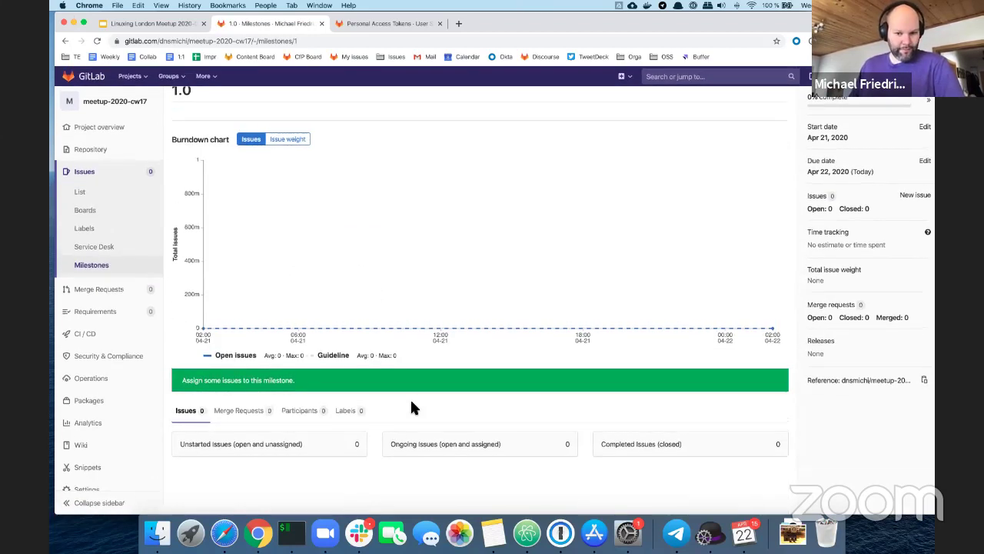
scroll(412, 402, up, 2)
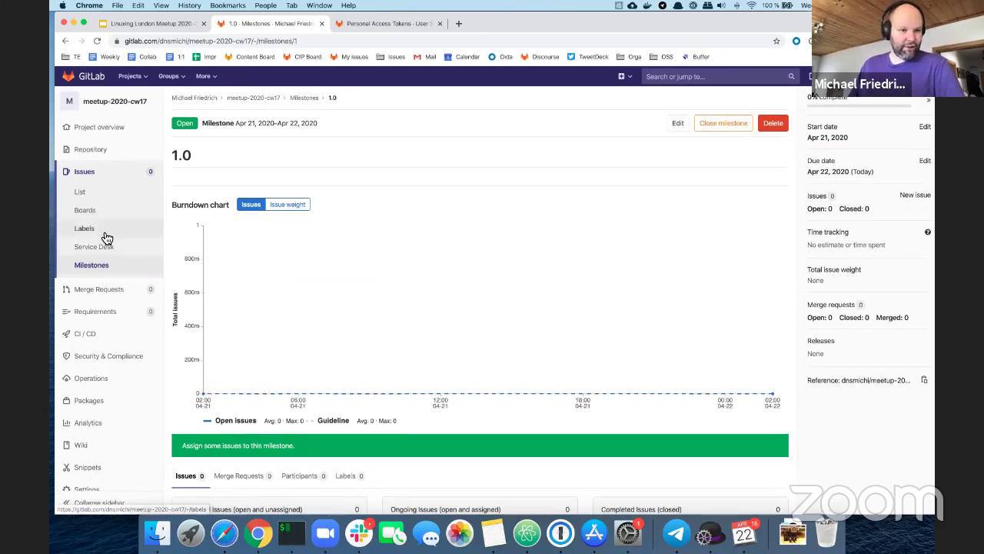
Start a new issue in the meetup-2020-cw17 project, ready for entering its title.
click(108, 177)
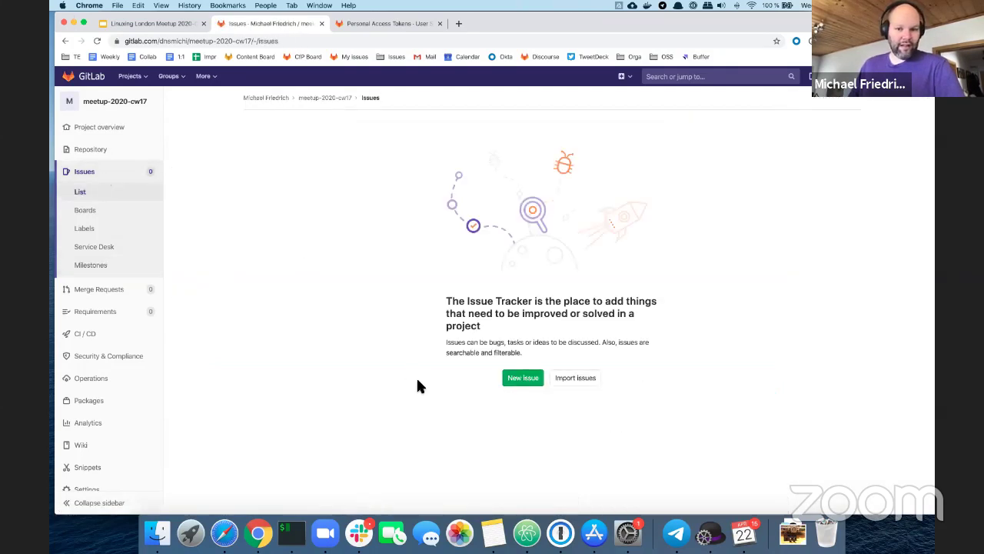
click(519, 387)
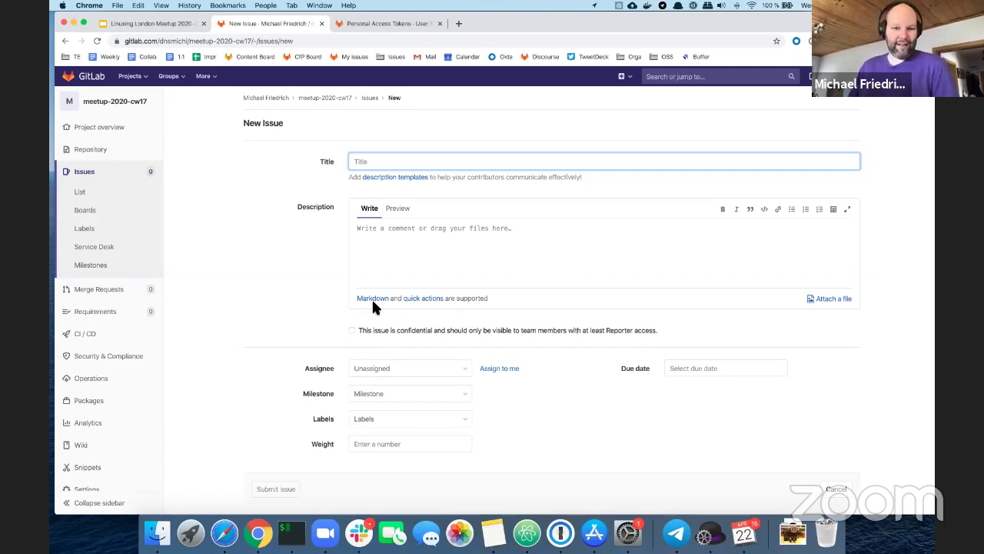
scroll(374, 305, down, 1)
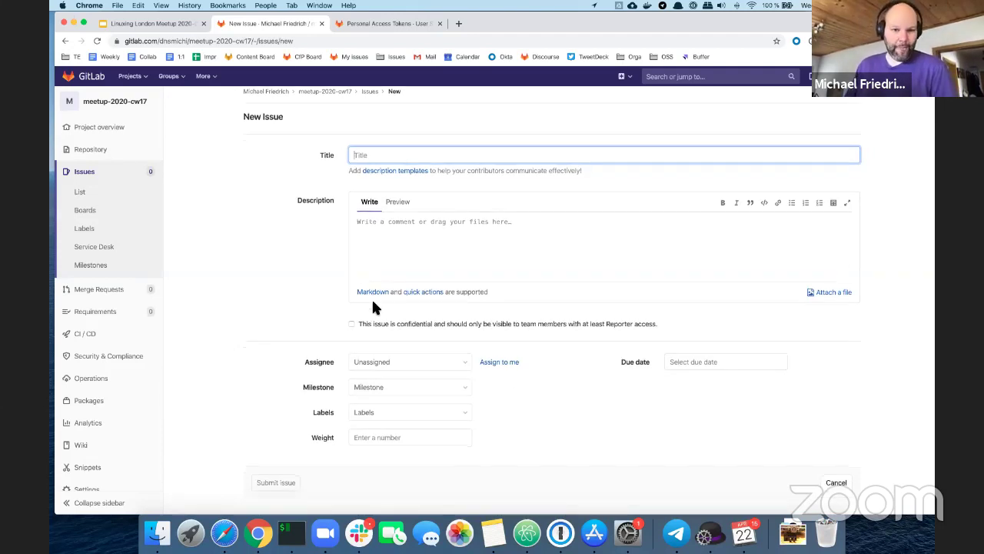
click(380, 246)
scroll(381, 246, up, 1)
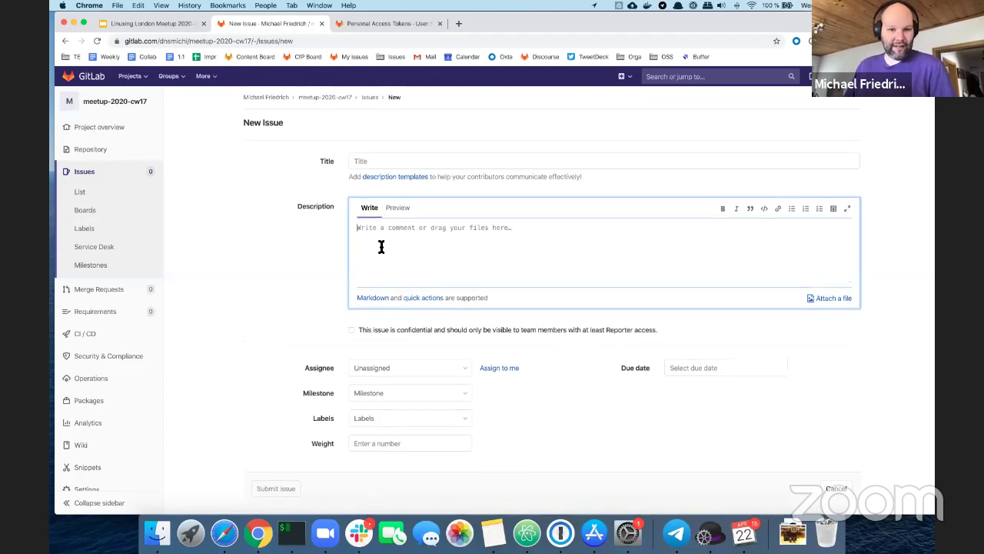
click(367, 162)
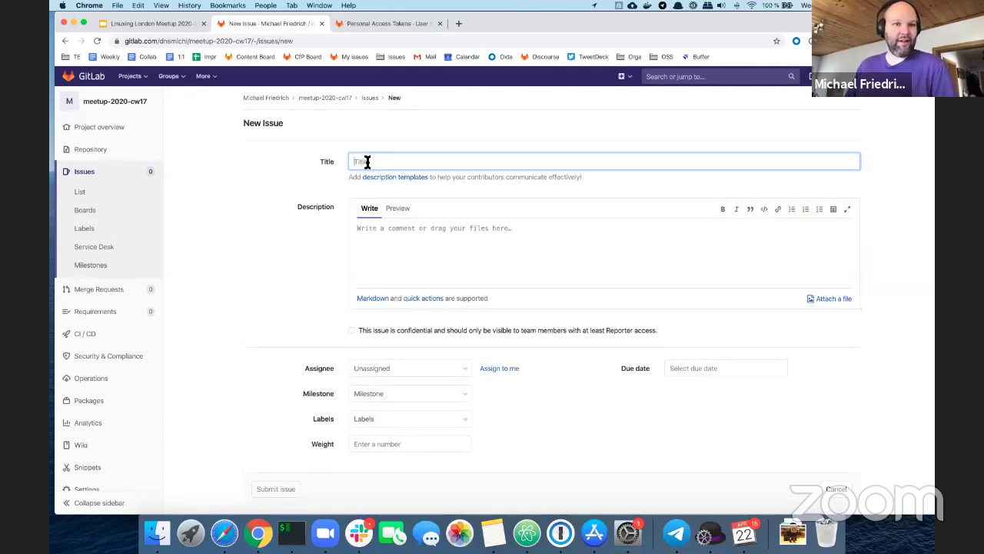
Check the issue instructions in the Google Slides presentation, return to GitLab and title the new issue "Improve documentation".
click(153, 27)
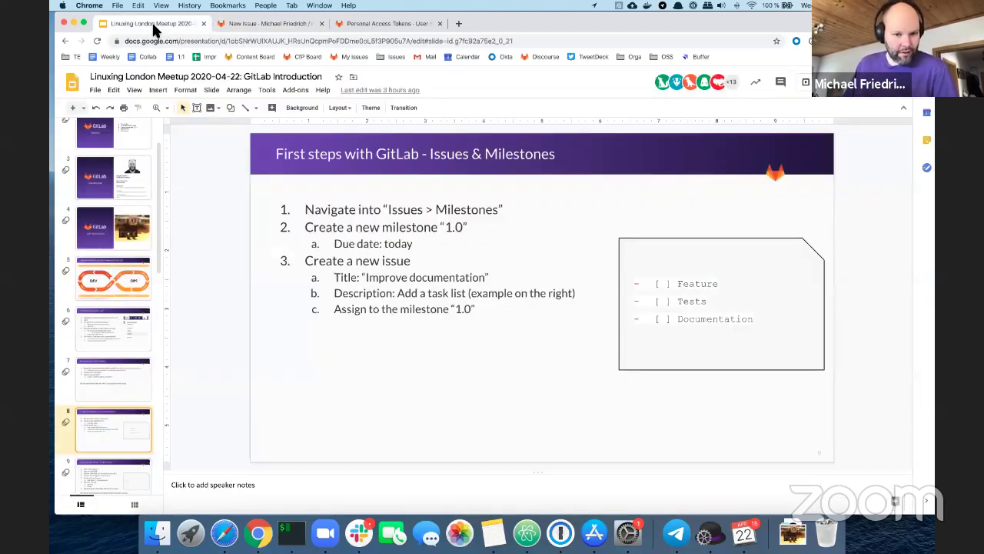
click(248, 27)
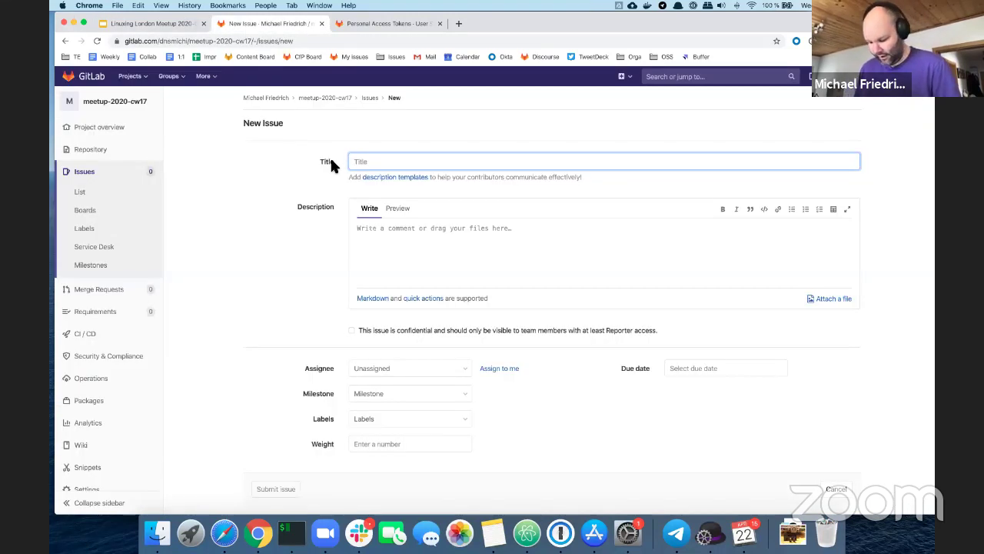
text(Improve doc)
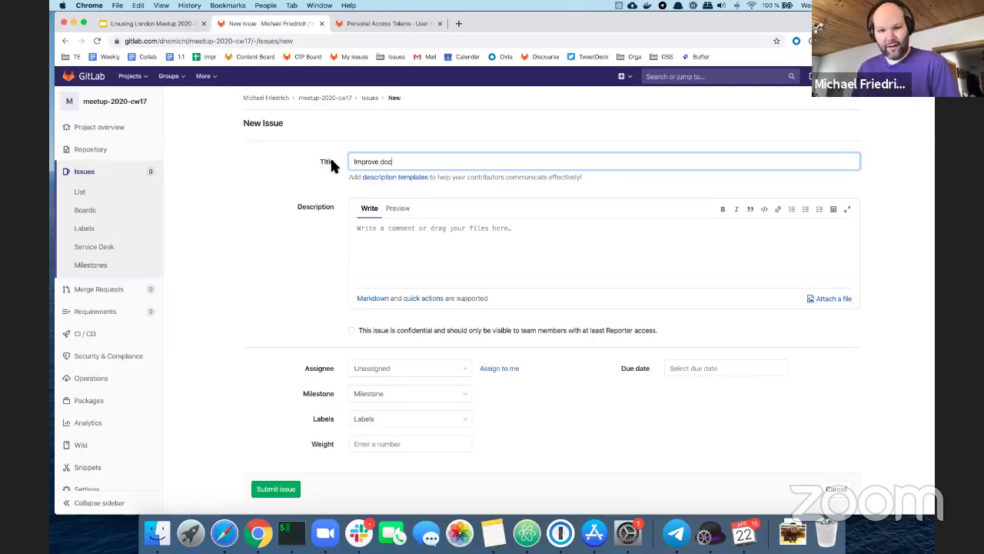
text(umentati)
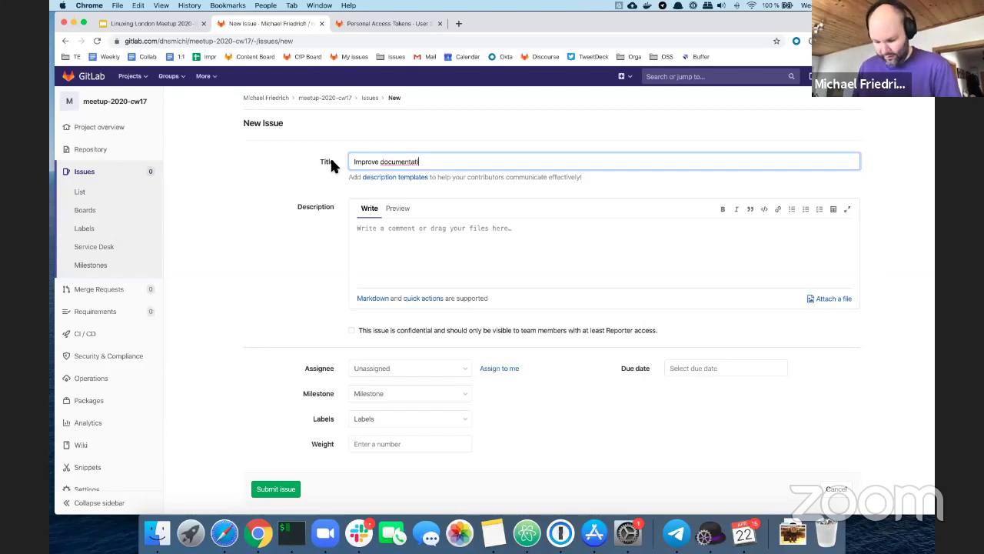
text(on)
Write the issue description as a Markdown task list with the unchecked items "Feature" and "Documentation", and preview how it renders.
click(405, 240)
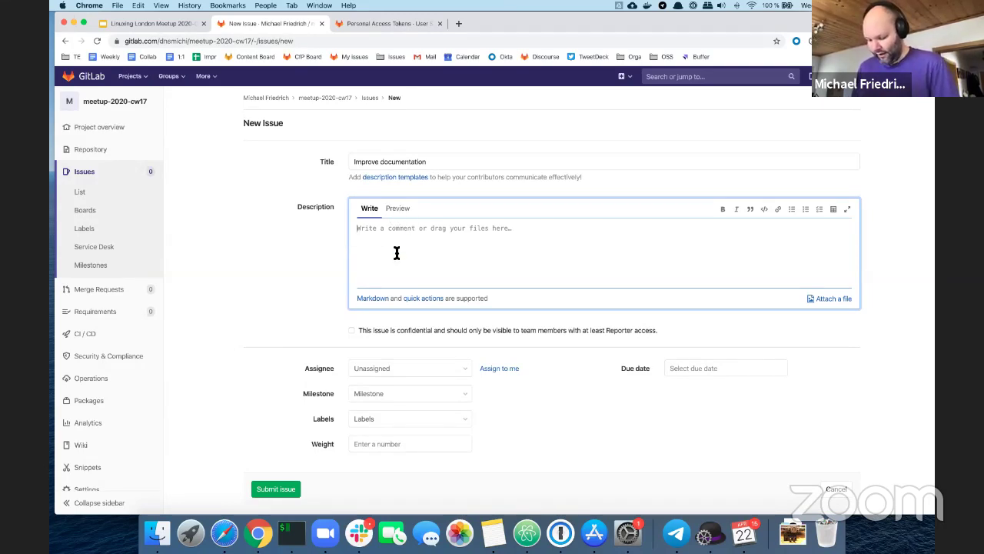
text(- )
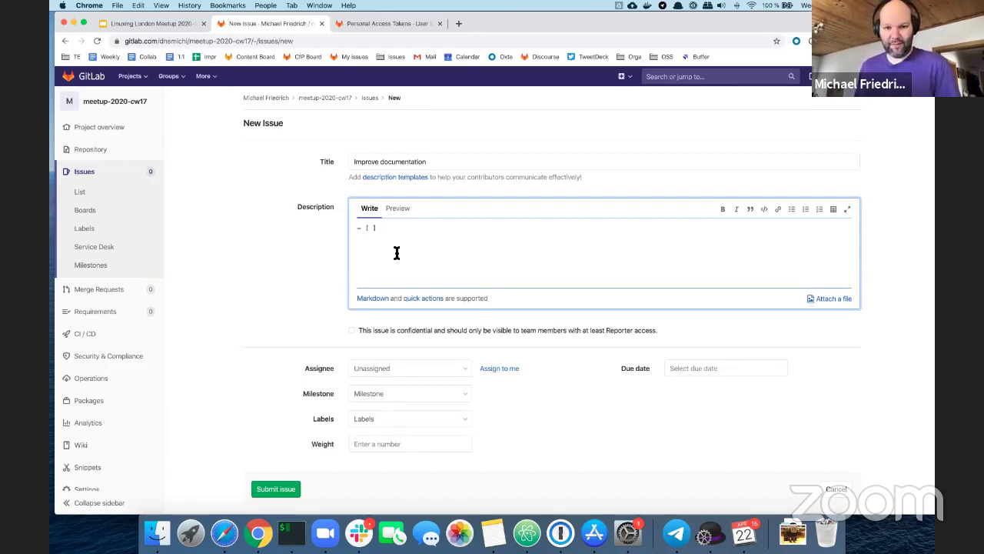
text([ ] )
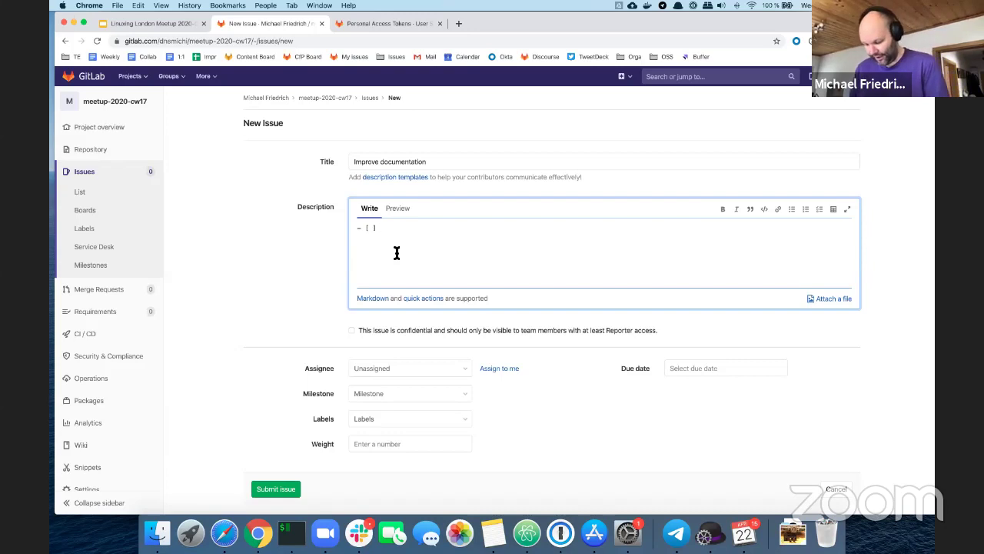
text(FEature)
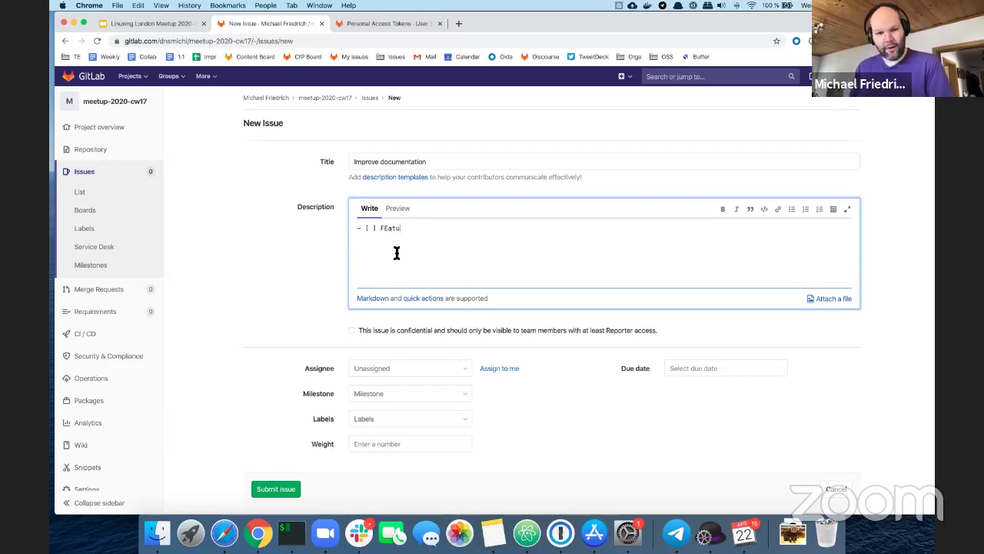
key(BackSpace)
key(BackSpace)
key(BackSpace)
key(BackSpace)
key(BackSpace)
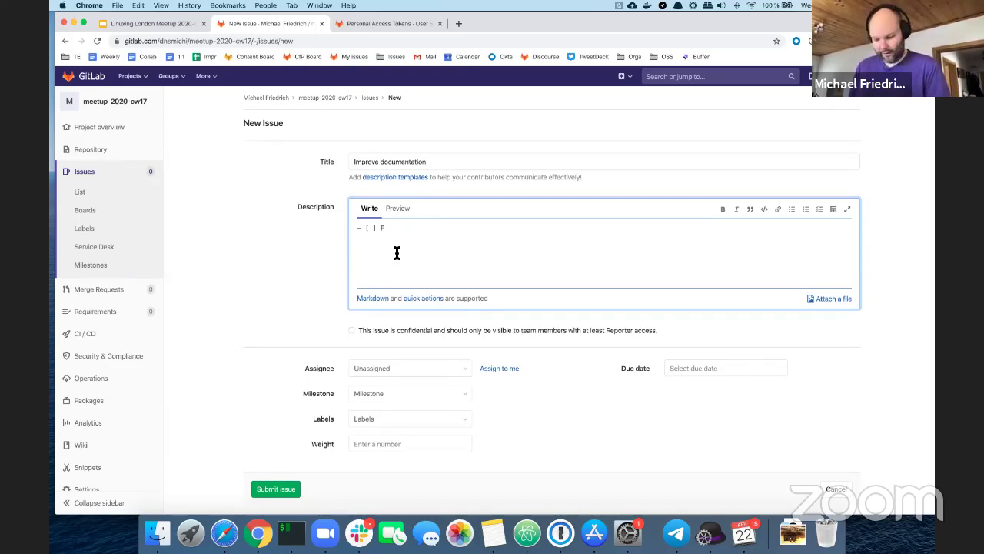
text(eature - [ )
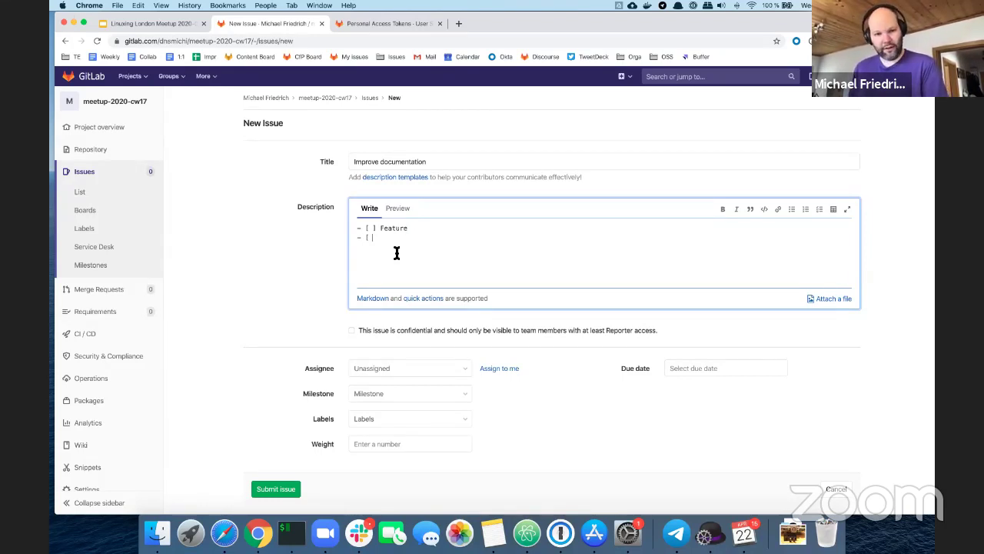
text(])
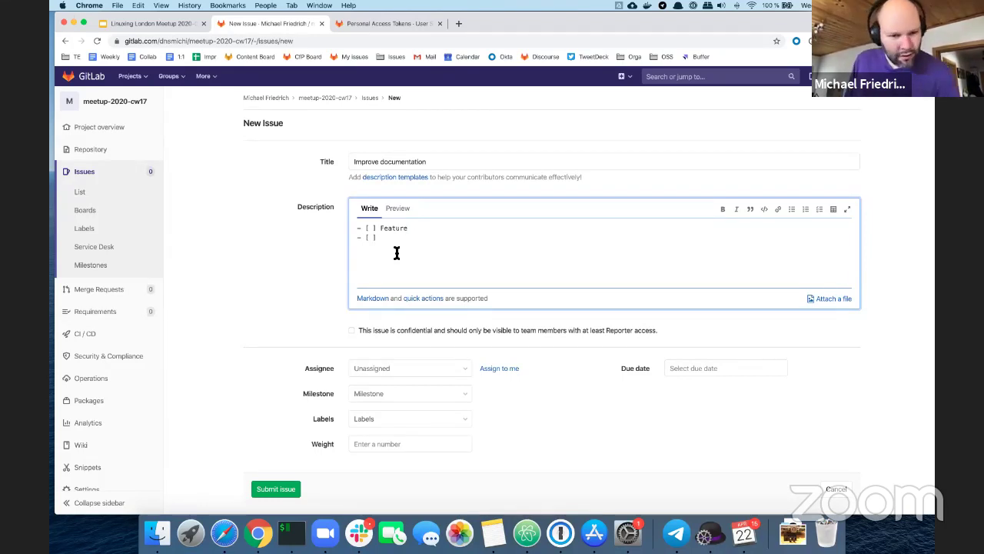
text( Document)
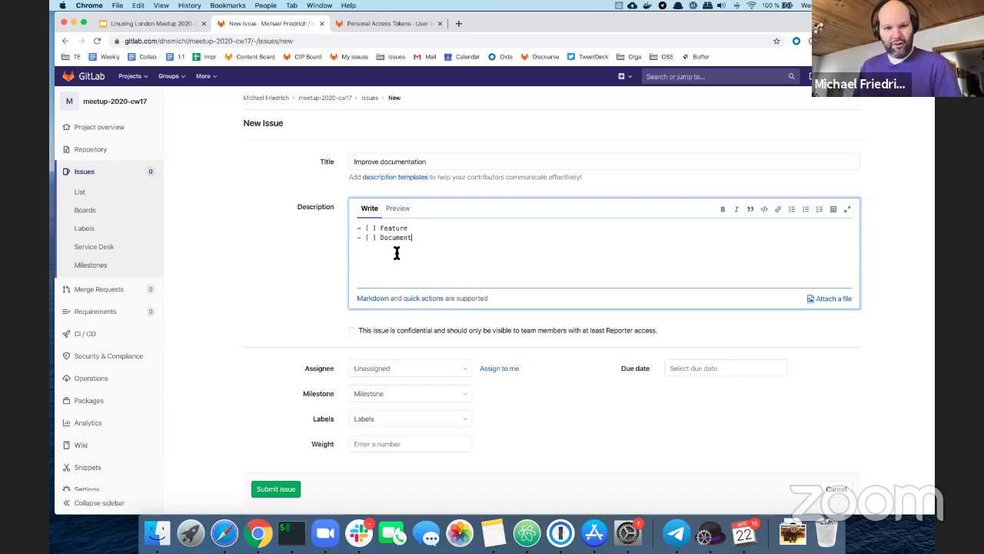
text(ation)
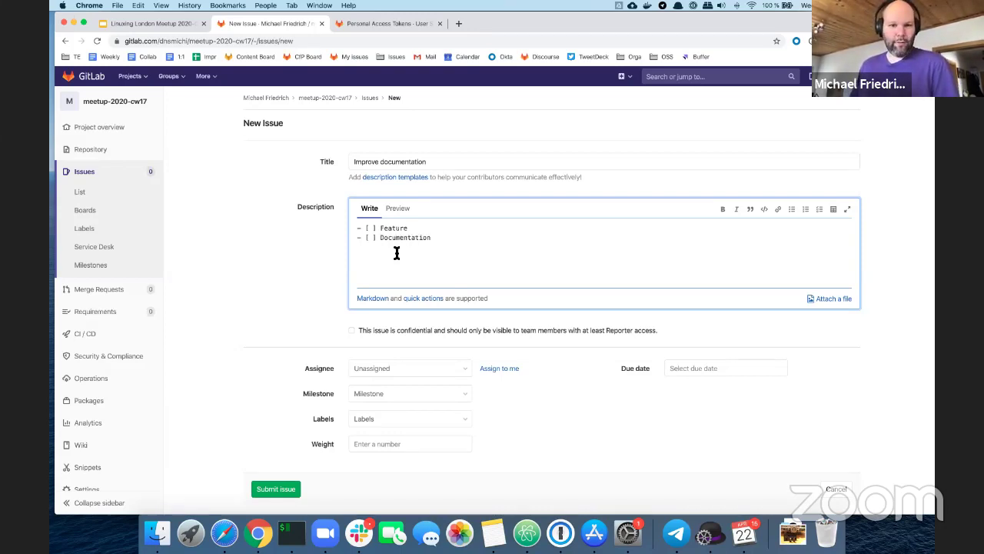
click(400, 210)
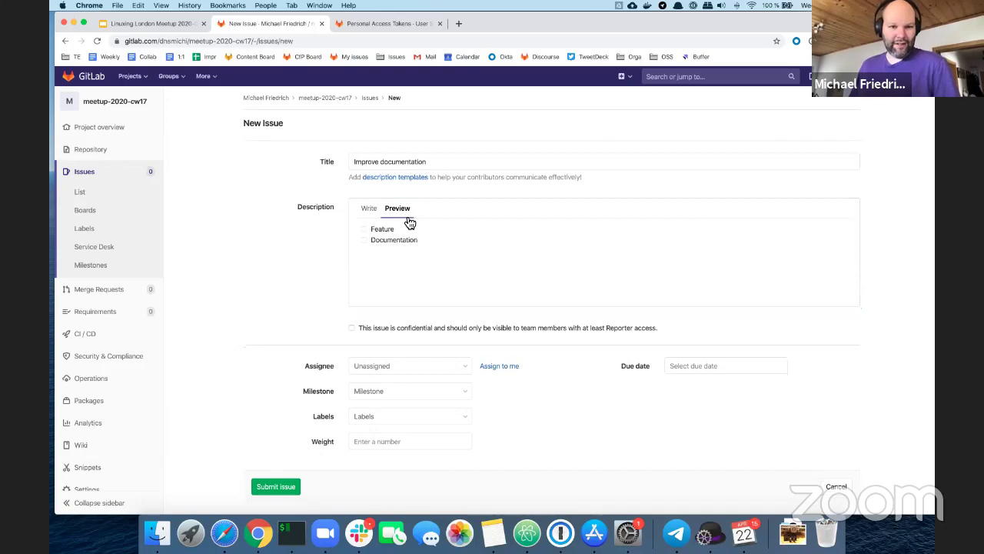
click(368, 209)
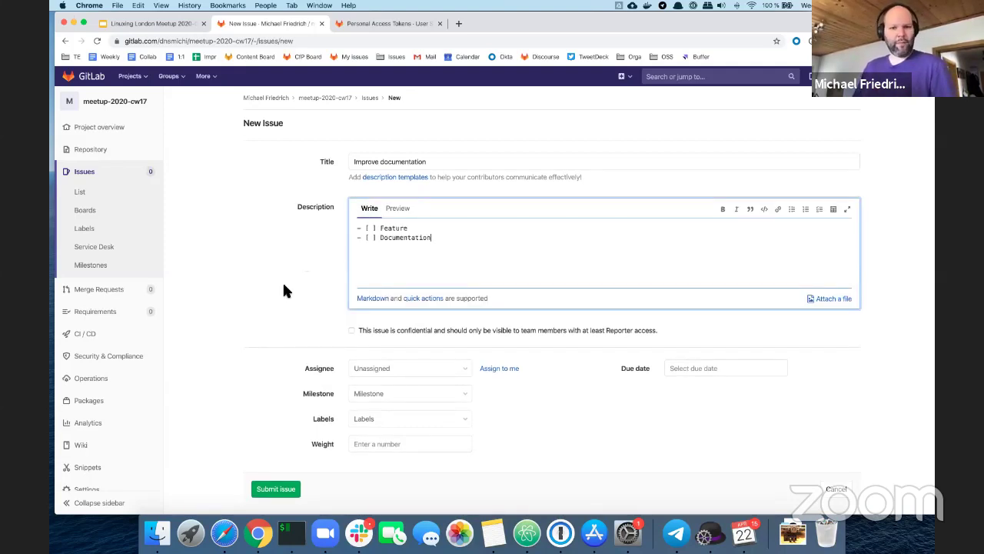
Assign the issue to yourself and to the milestone 1.0.
scroll(284, 285, down, 1)
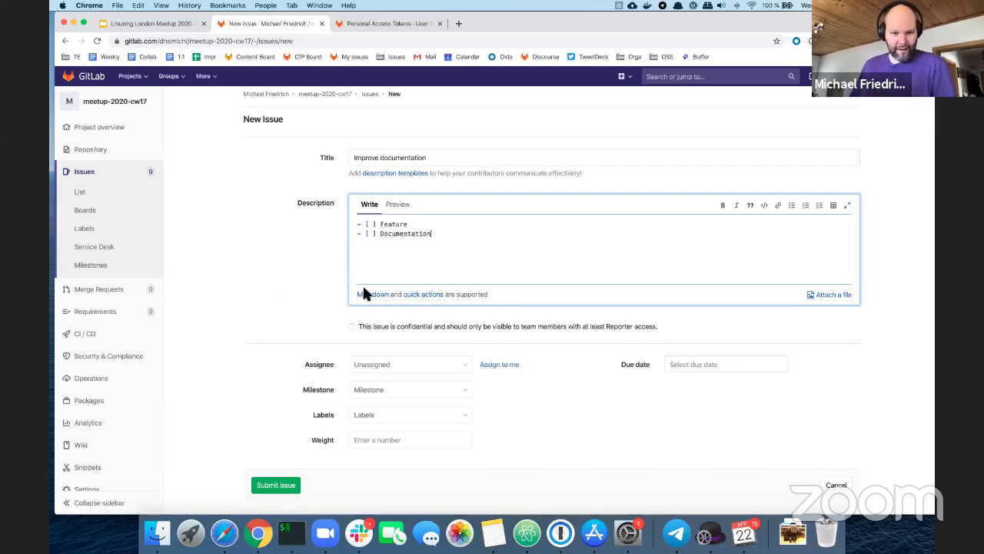
click(500, 366)
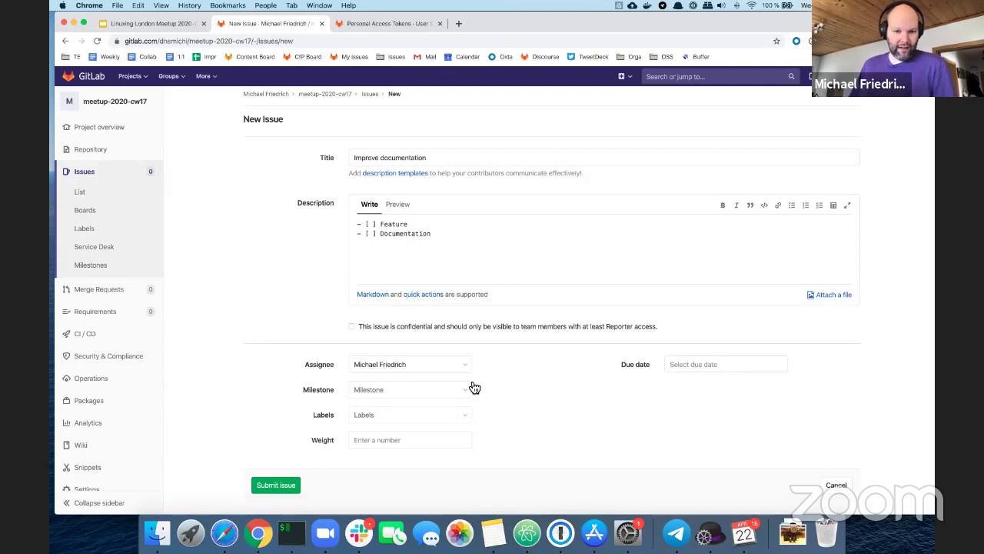
click(428, 394)
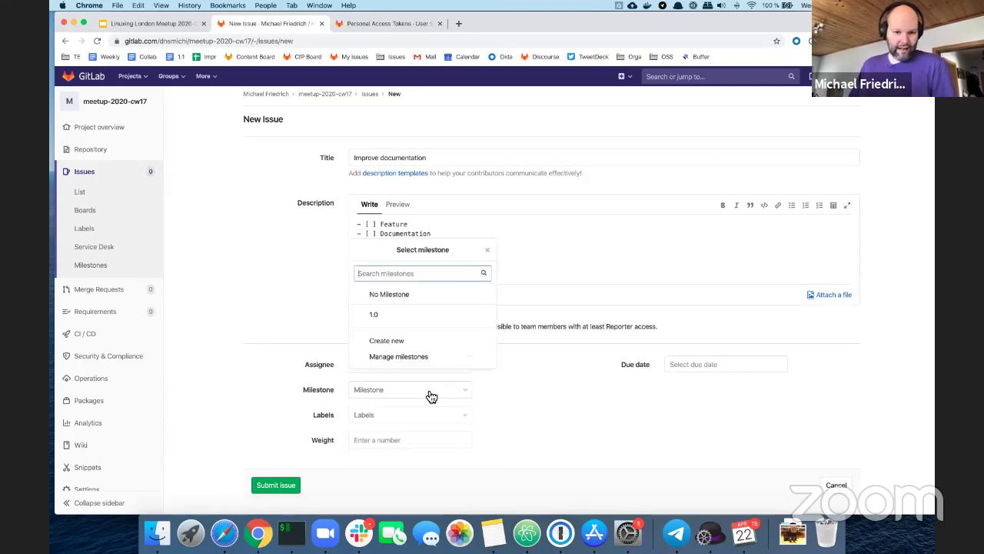
click(407, 314)
Add the labels "documentation" and "enhancement" to the issue and submit it.
scroll(261, 343, down, 1)
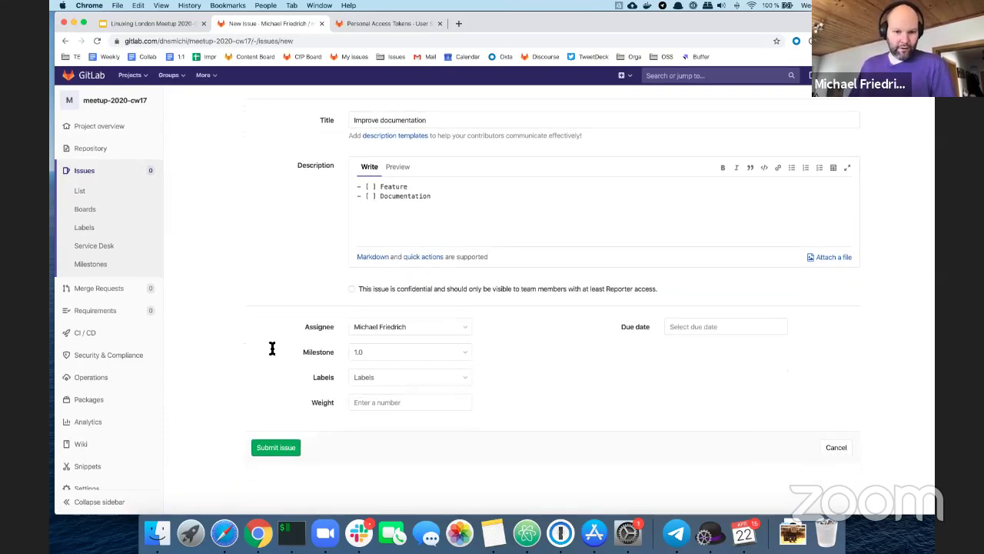
click(405, 379)
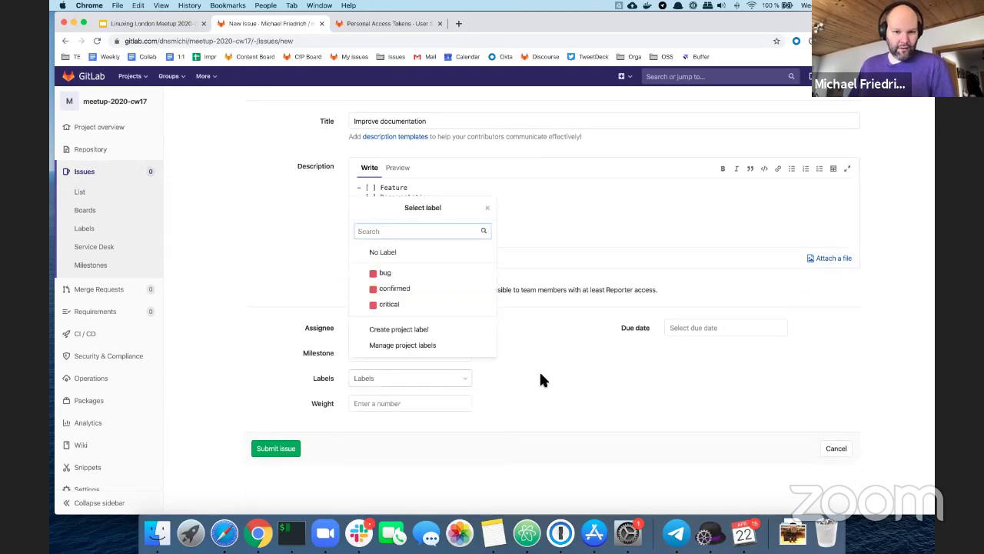
scroll(436, 301, down, 2)
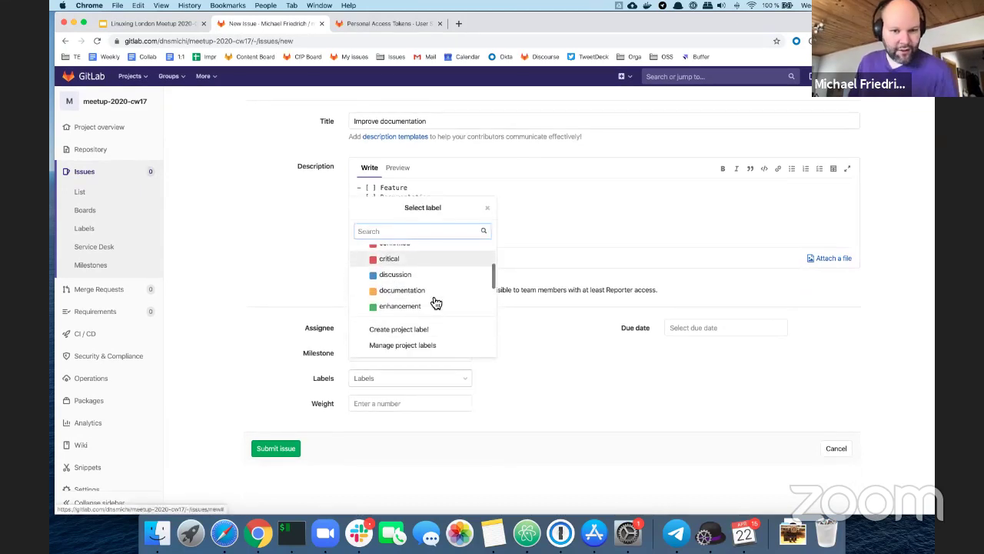
scroll(435, 302, down, 1)
scroll(435, 302, down, 1)
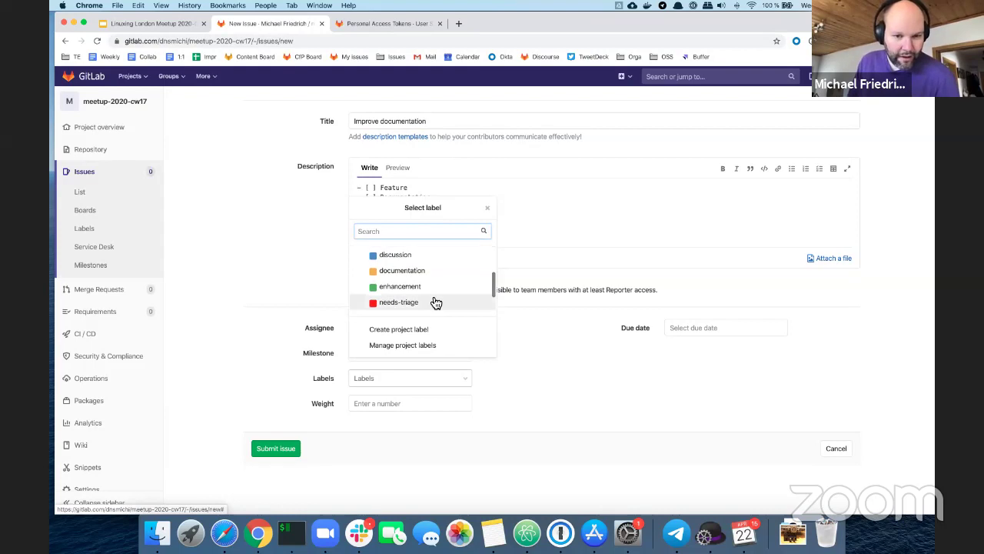
click(423, 273)
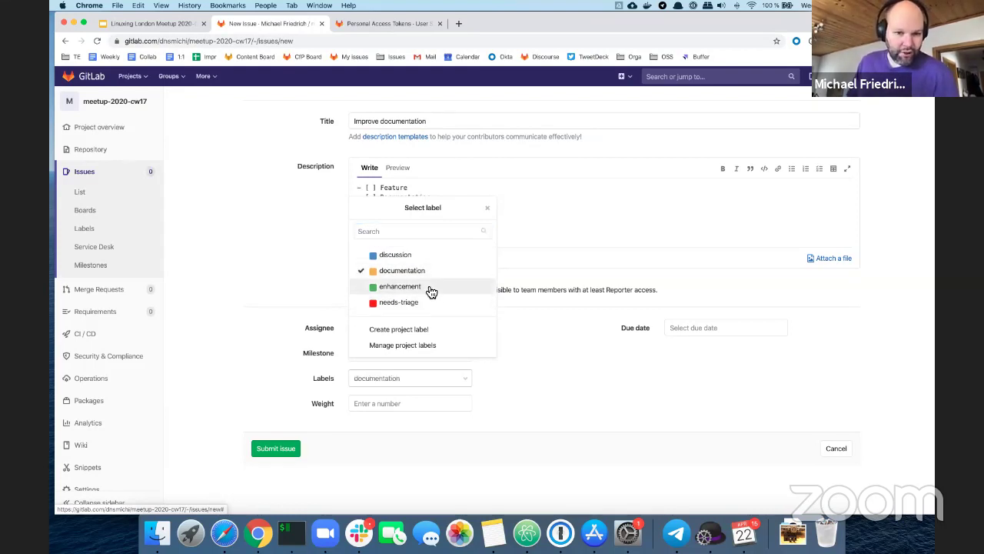
click(429, 290)
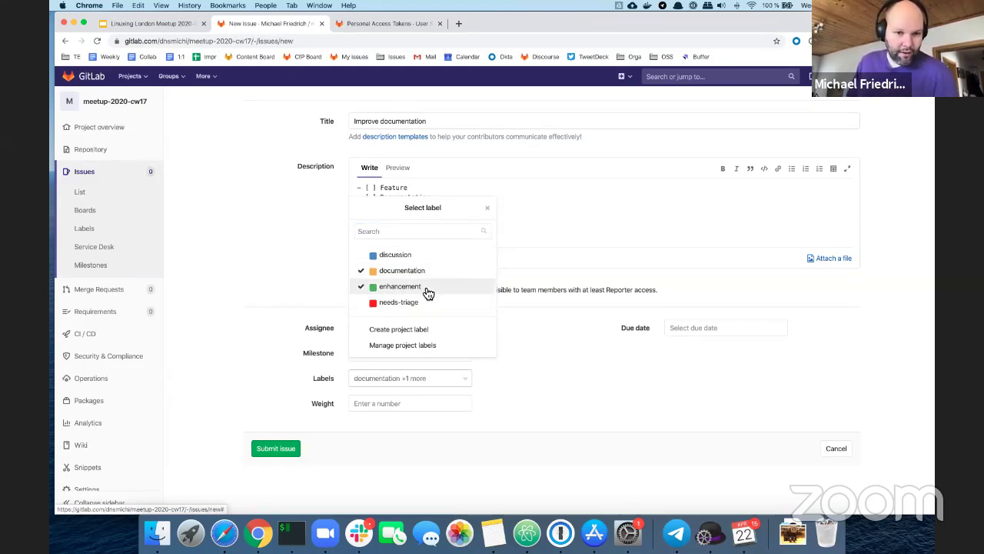
click(253, 270)
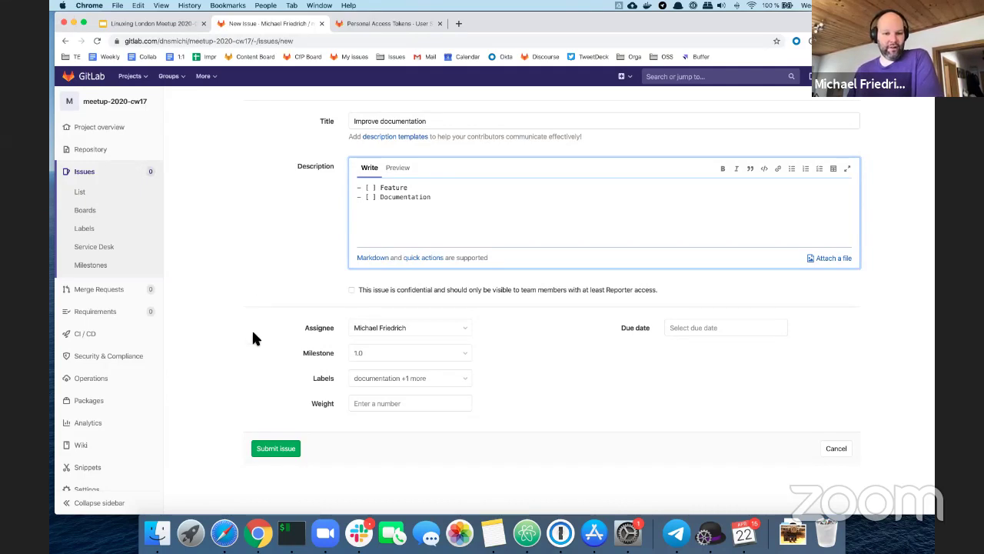
scroll(254, 339, up, 1)
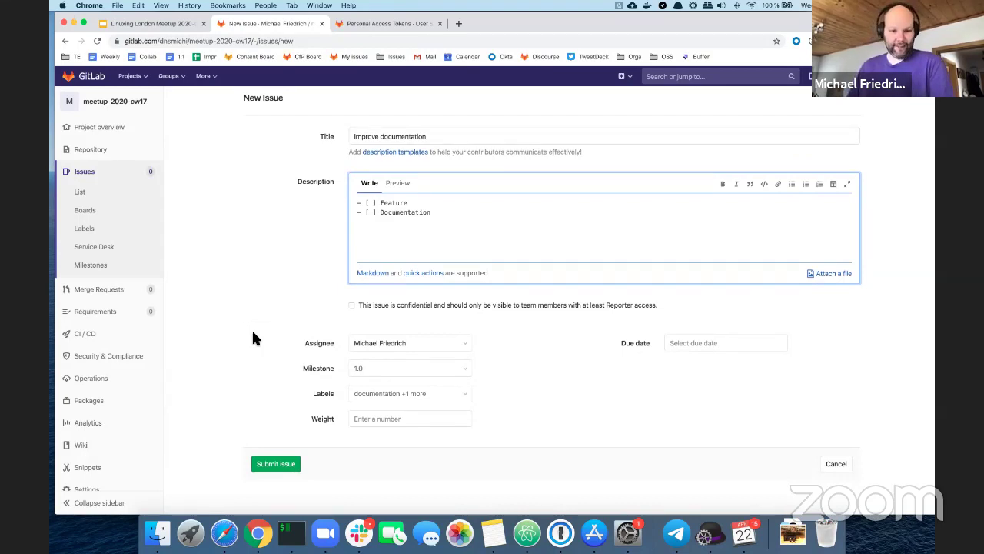
click(276, 462)
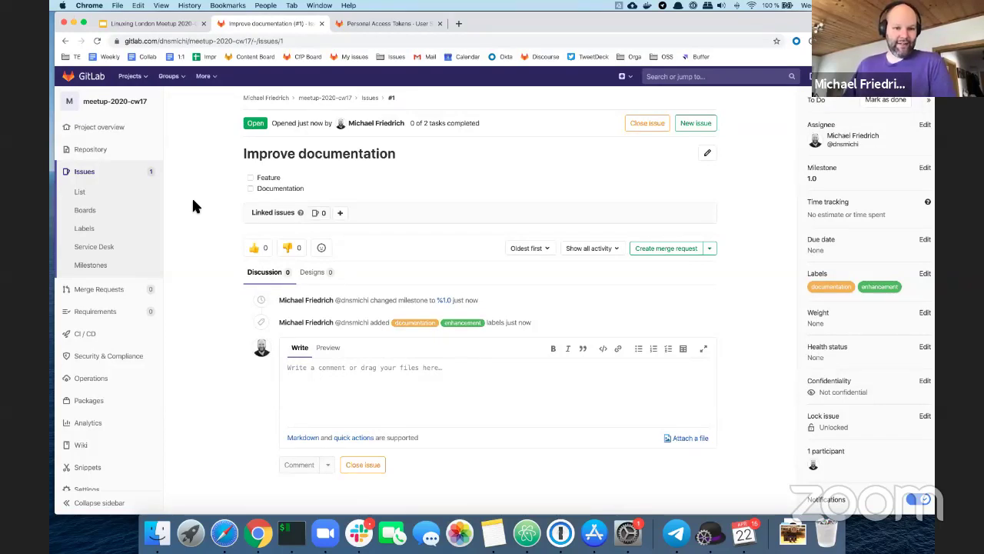
Open the project's overview details and look through its file list and README.
mouse_move(117, 138)
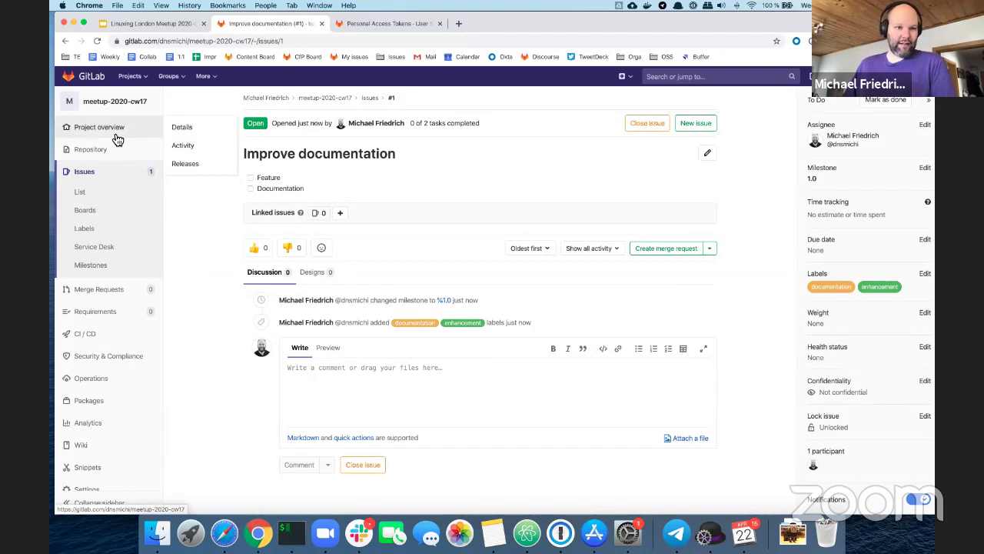
click(122, 123)
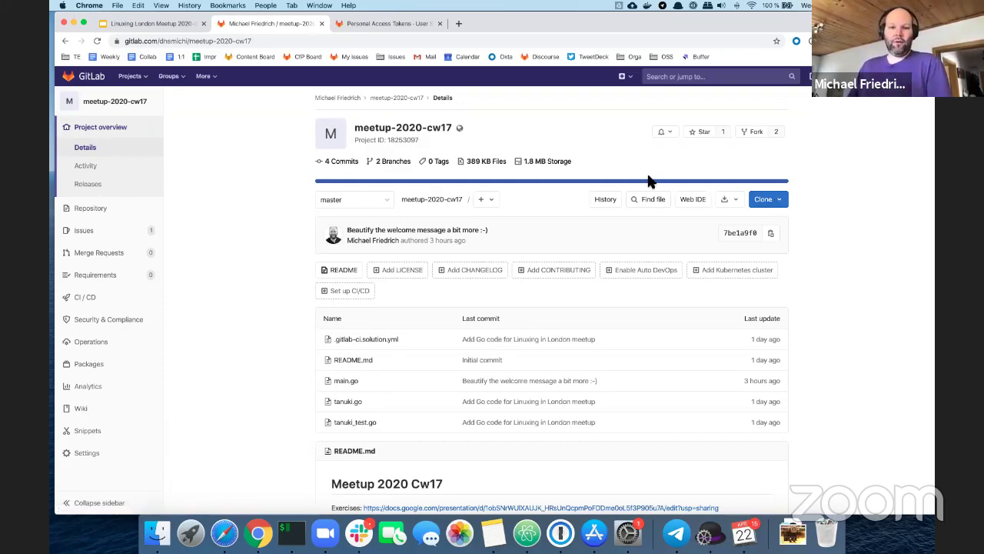
scroll(589, 281, down, 2)
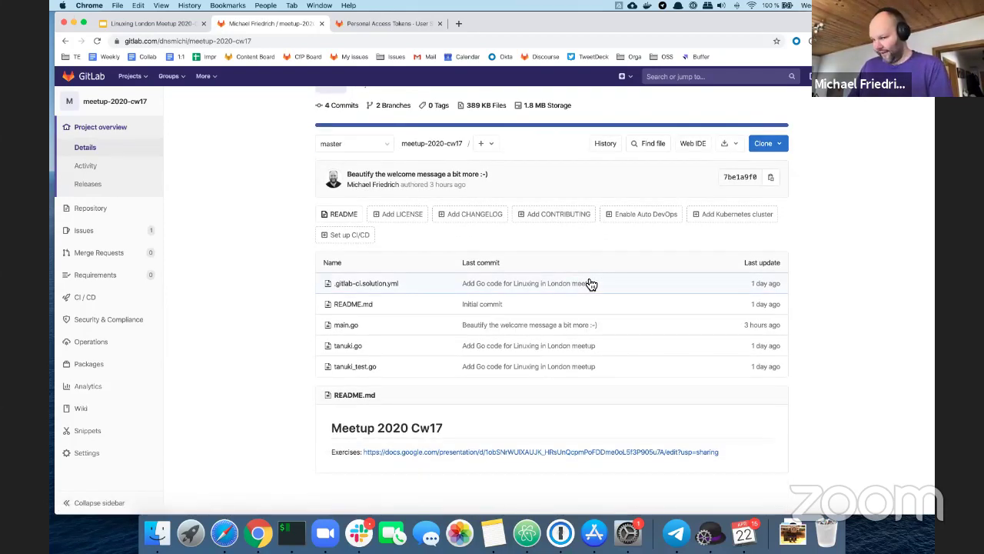
Open the project in the Web IDE and open README.md for editing.
scroll(592, 277, up, 1)
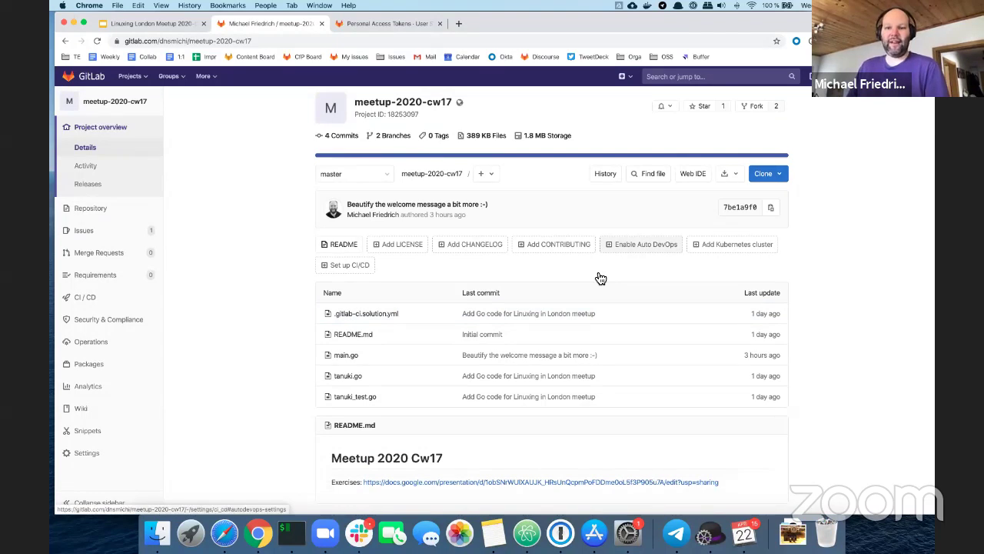
scroll(638, 254, up, 1)
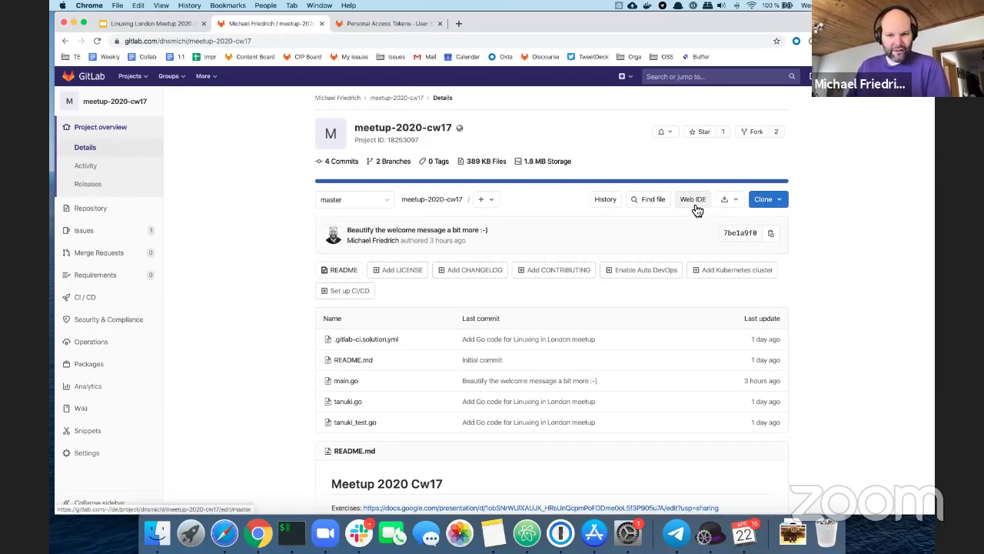
click(693, 200)
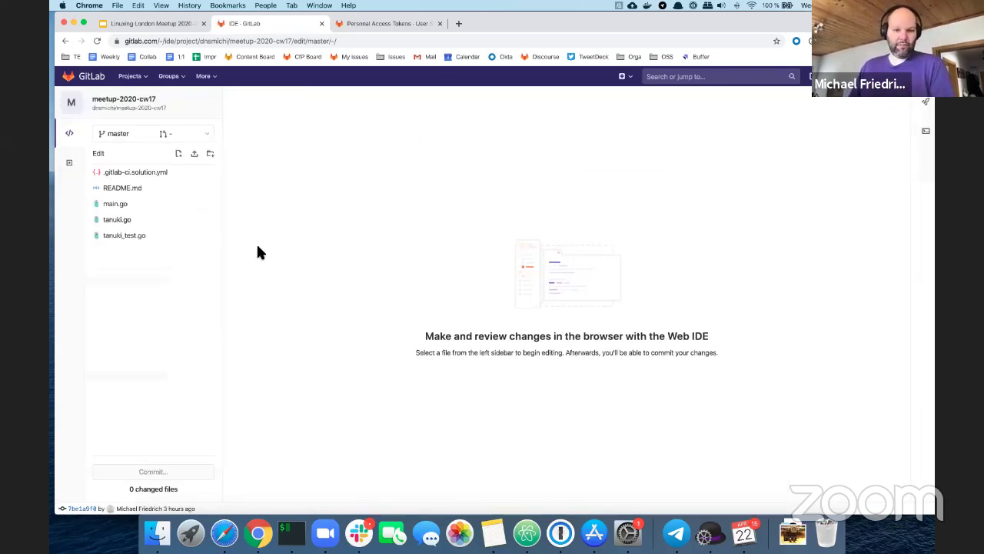
click(150, 194)
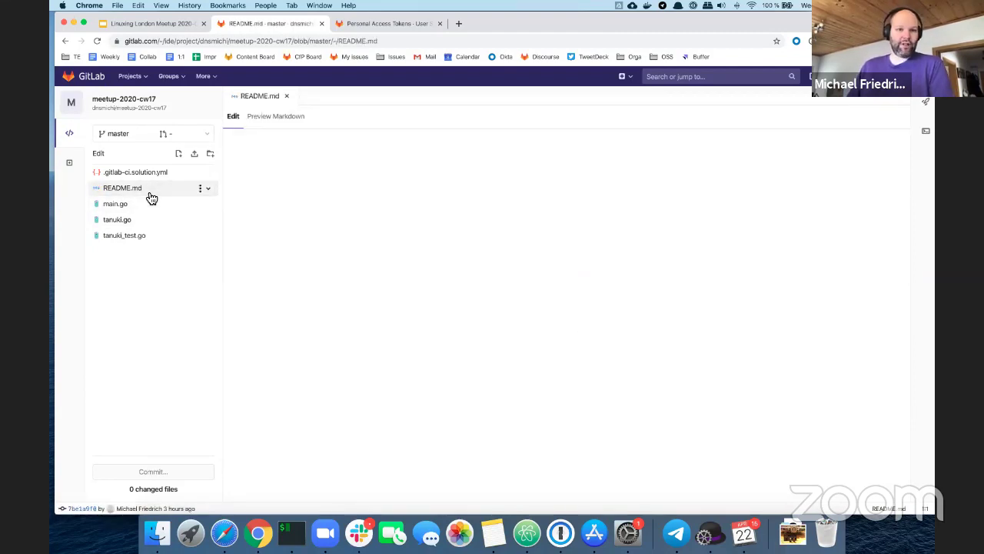
Add the paragraph "Hi, I am doing this live and I am running out of time ;)" below the Exercises link in README.md.
click(670, 158)
key(Return)
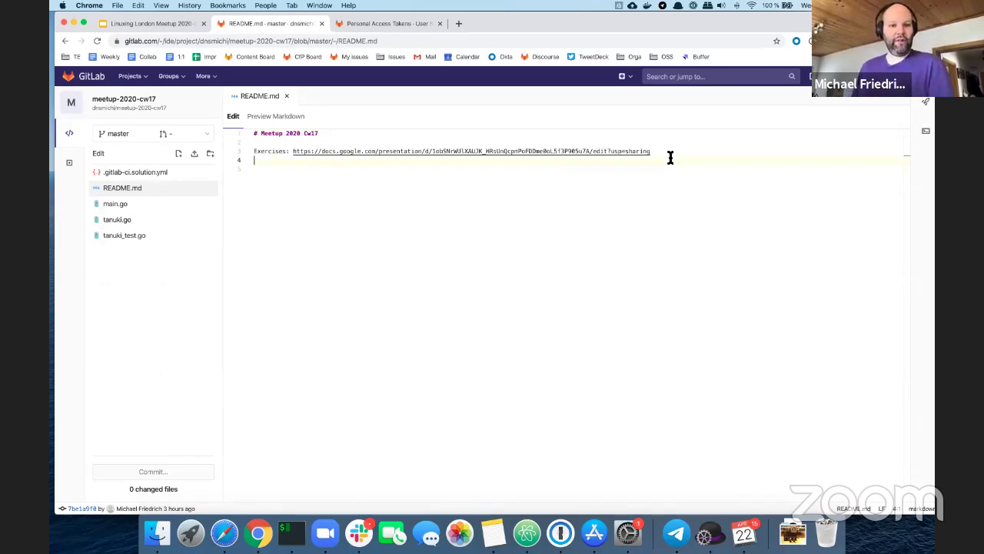
key(Return)
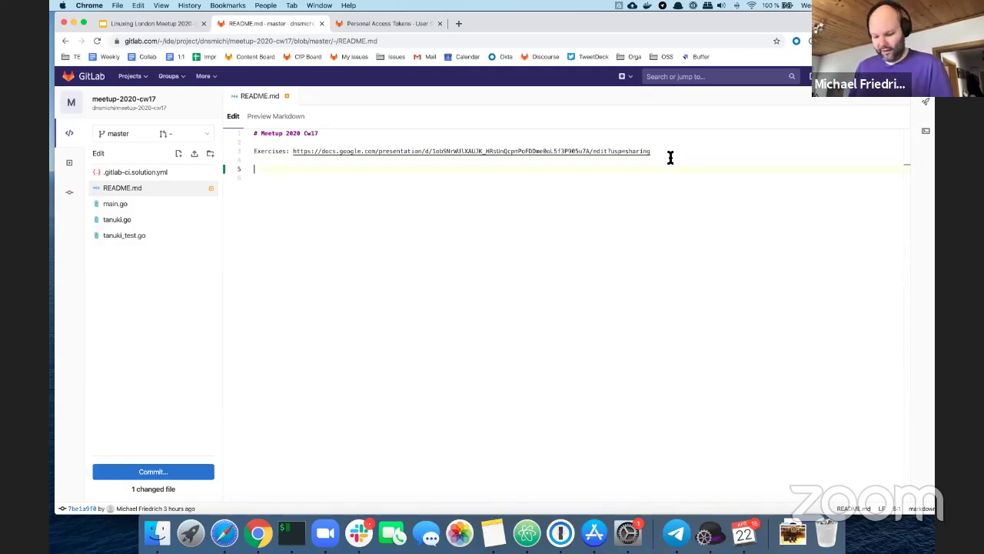
text(##)
text(,)
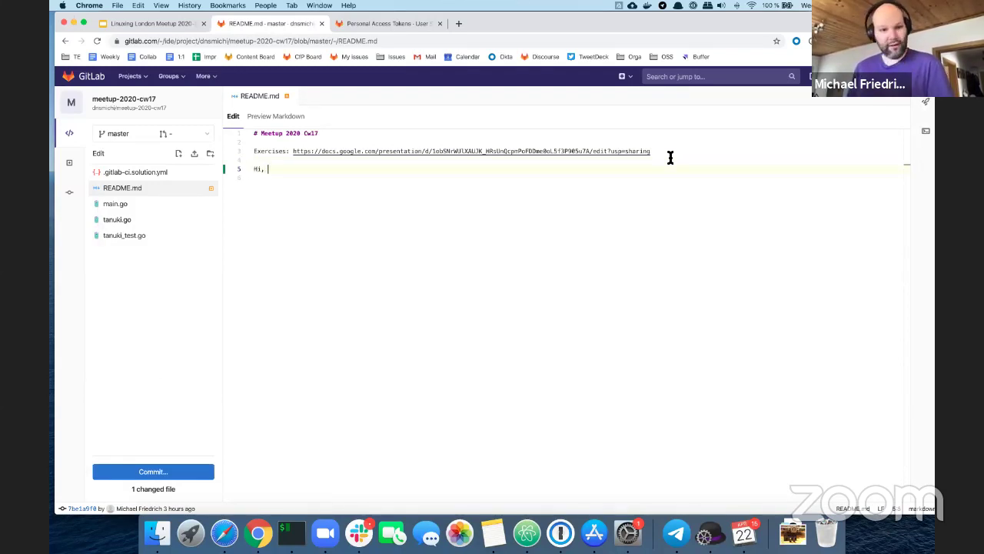
text( I am )
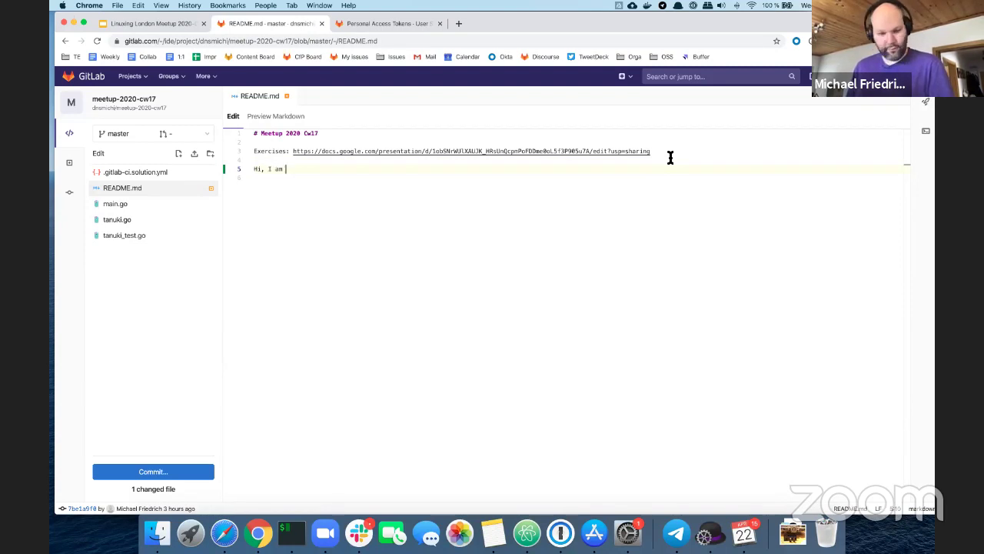
text(doing th)
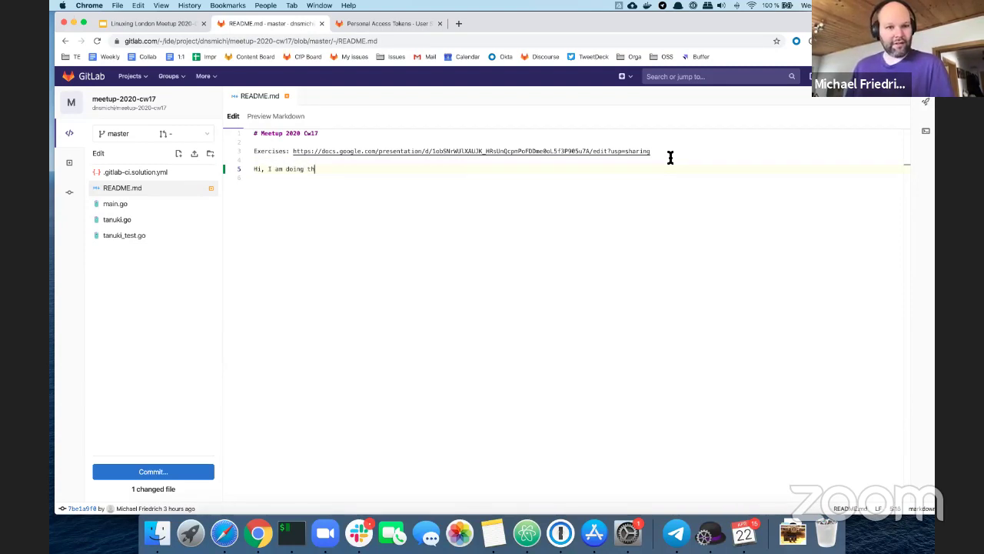
text(is live and)
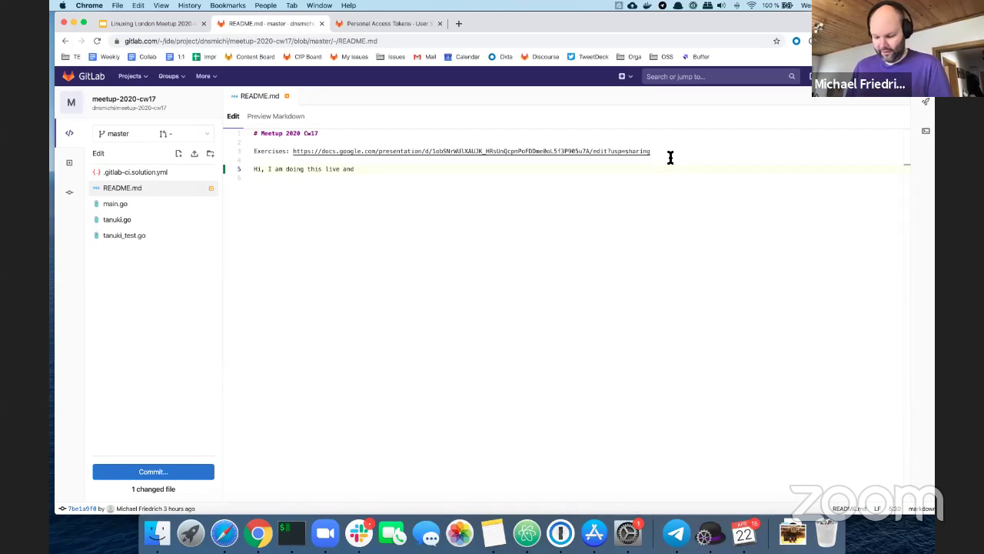
text( I am runni)
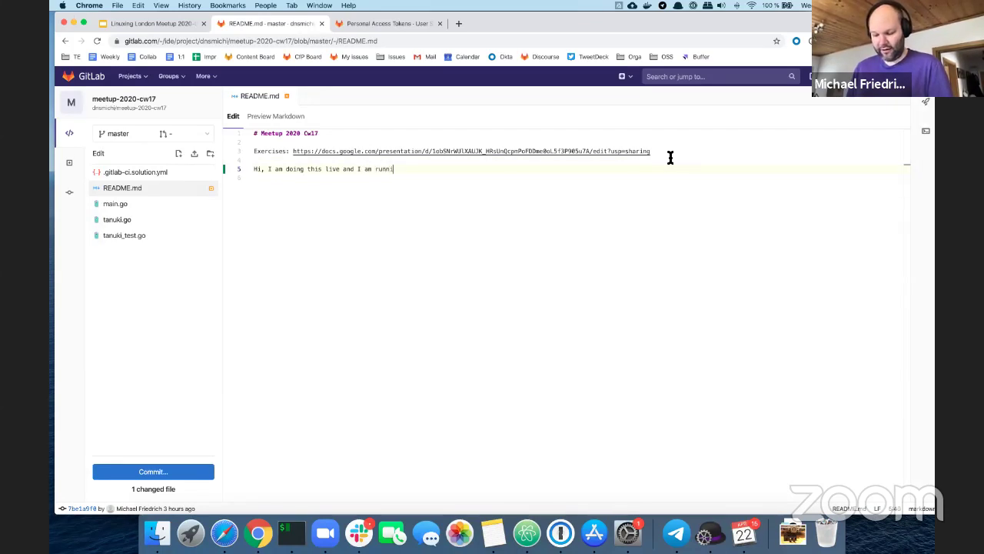
text(ng out of time)
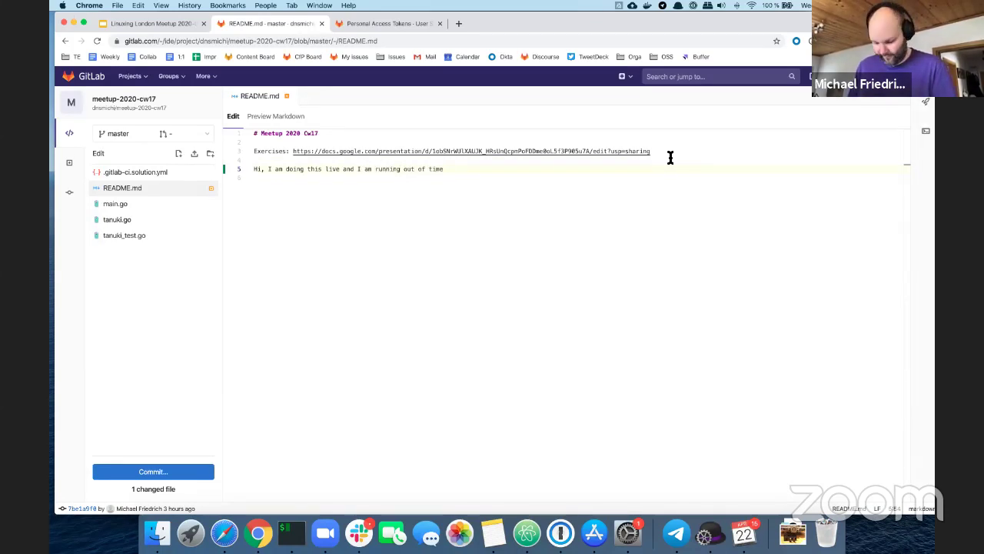
text( ;))
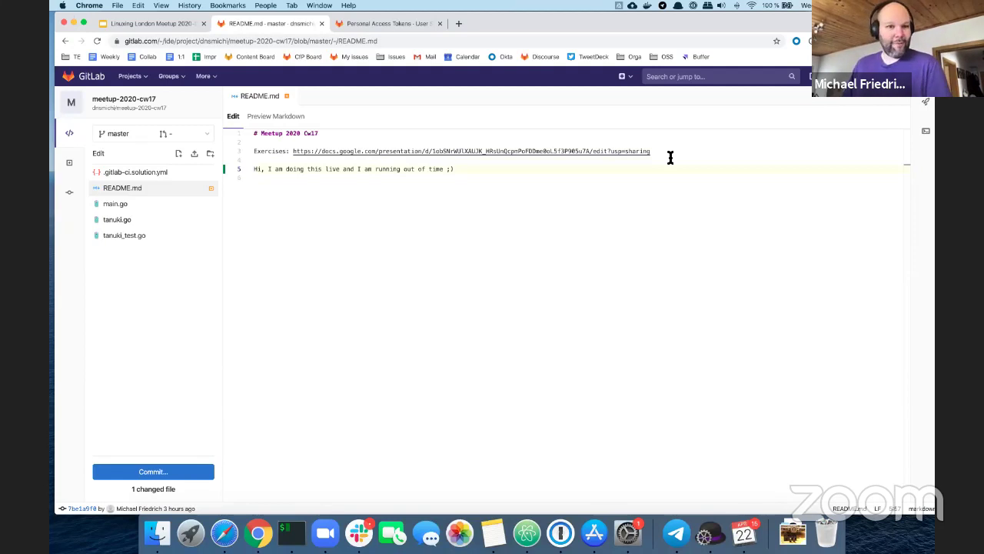
click(624, 159)
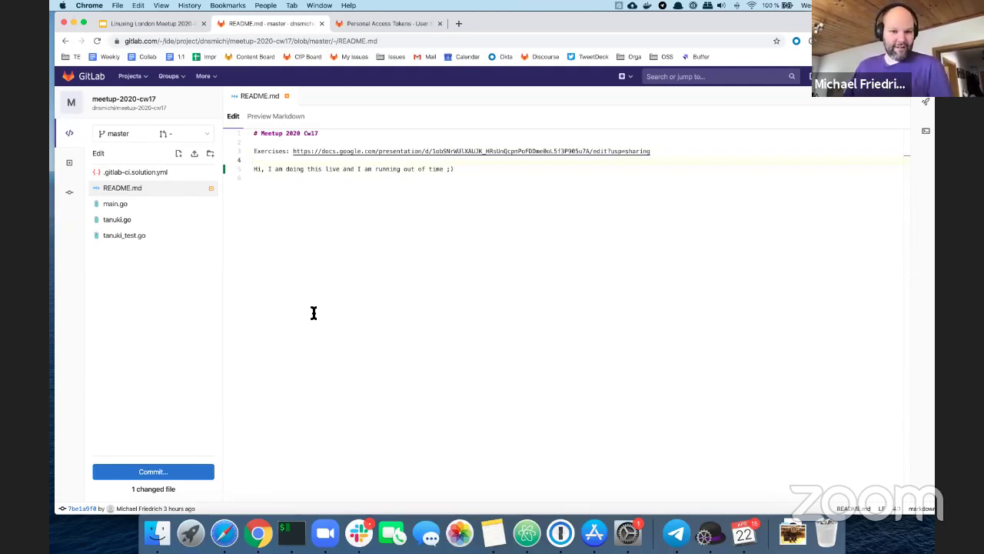
Commit the README change to a new branch named feature/improve-docs, with a new merge request started.
click(154, 471)
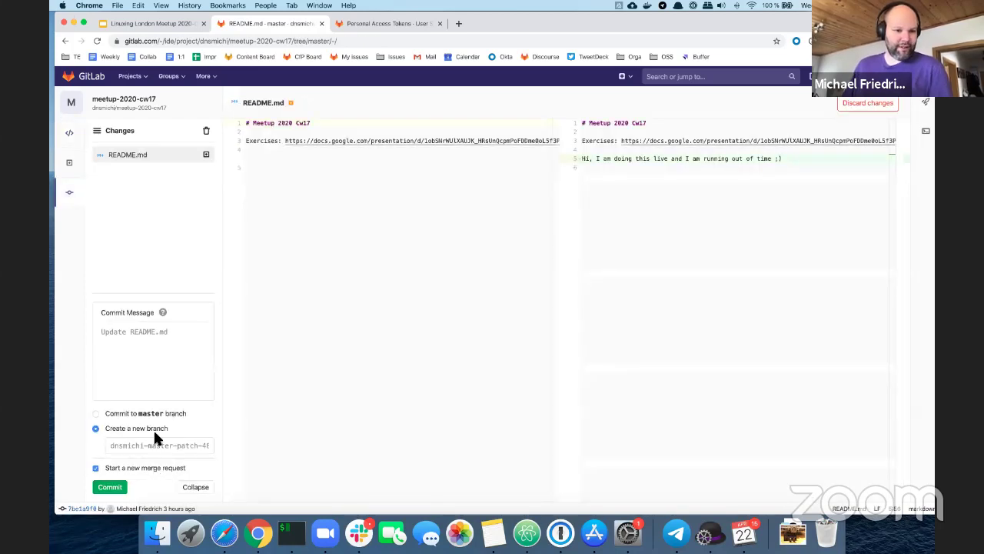
click(143, 449)
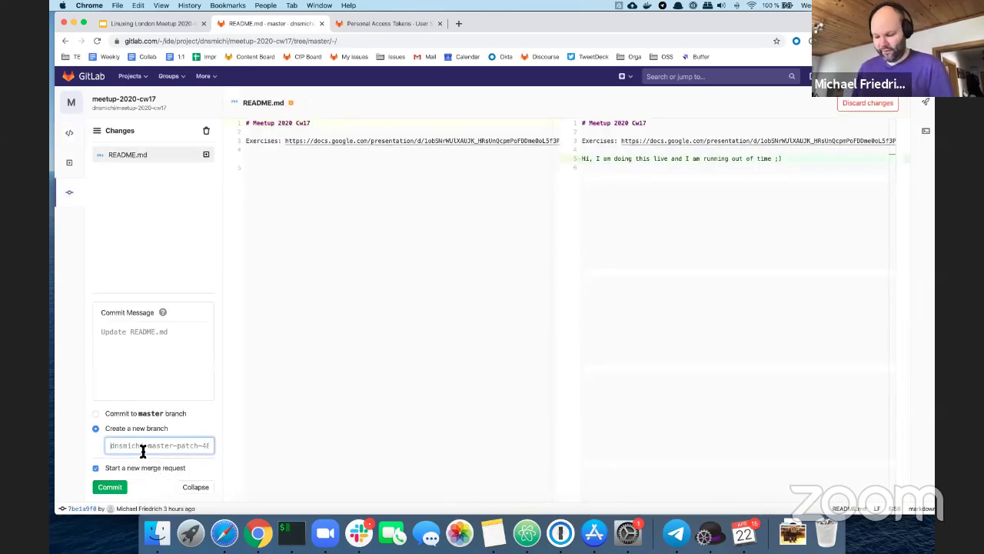
text(feture/)
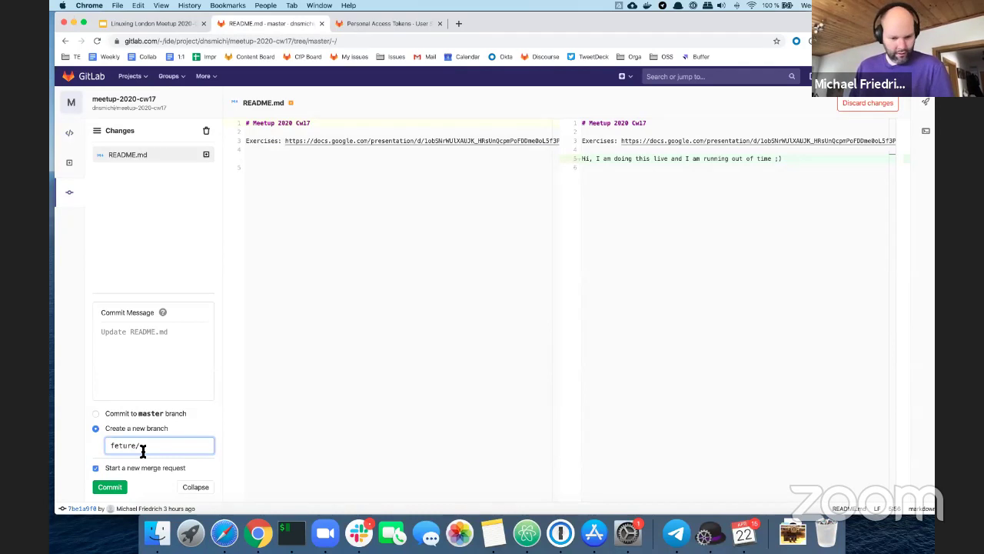
key(BackSpace)
key(BackSpace)
key(BackSpace)
key(BackSpace)
key(BackSpace)
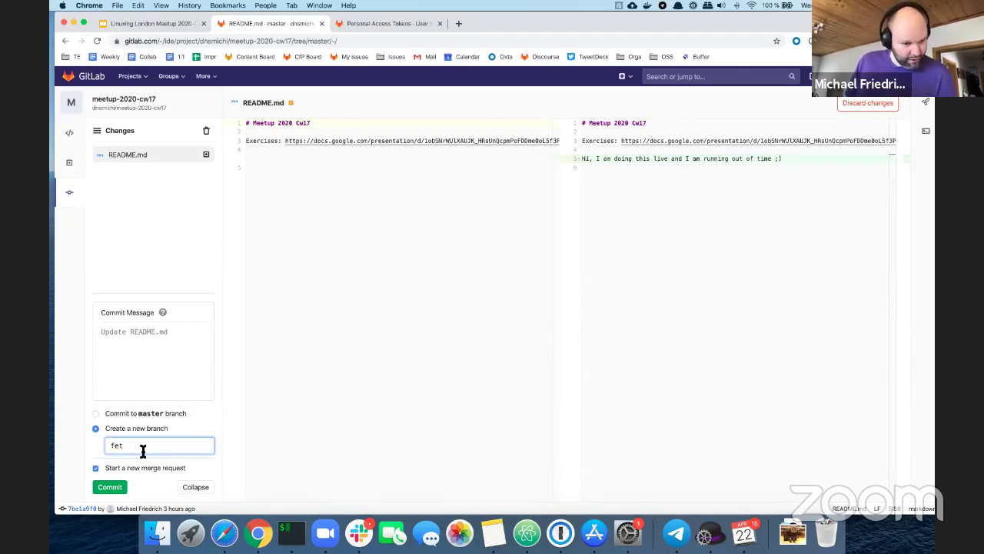
text(ature)
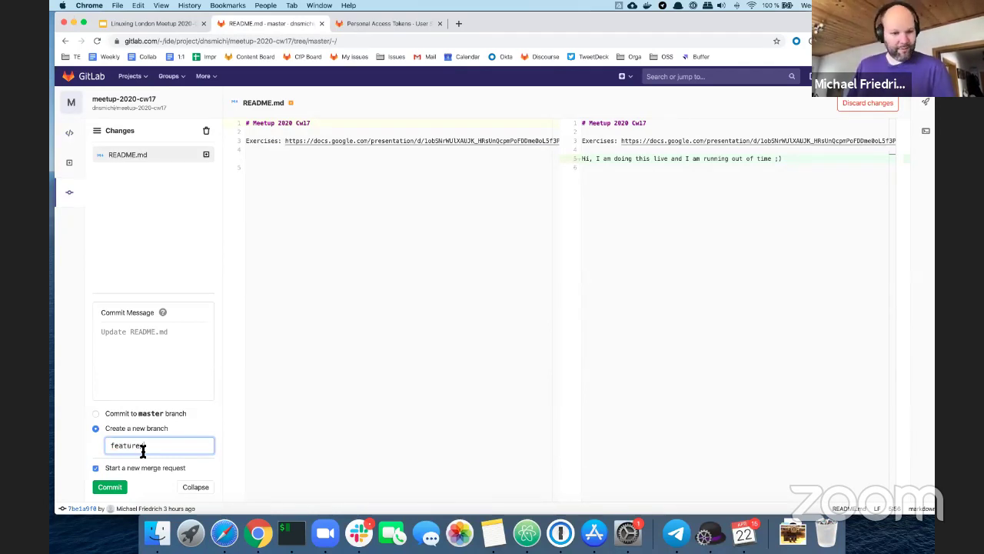
text(/im)
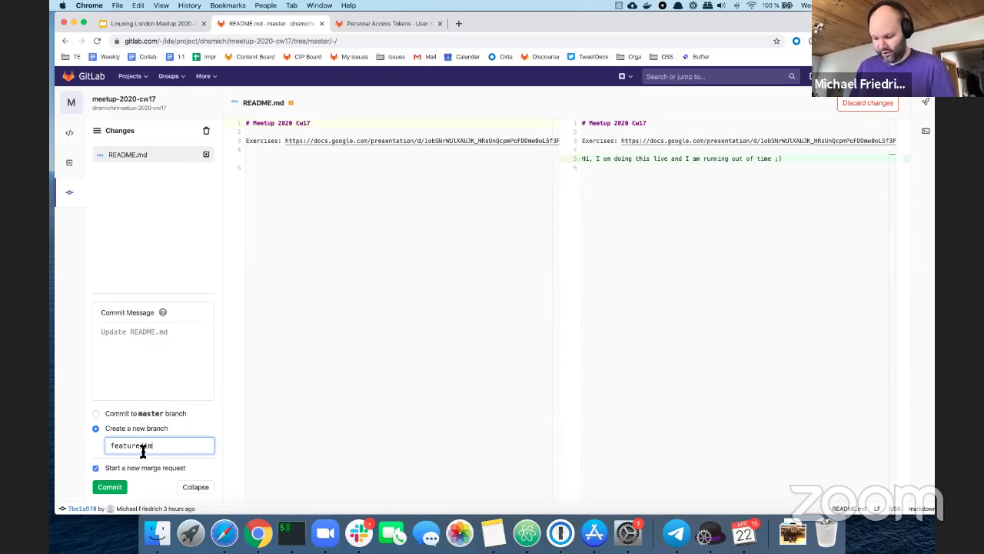
text(prove-docs)
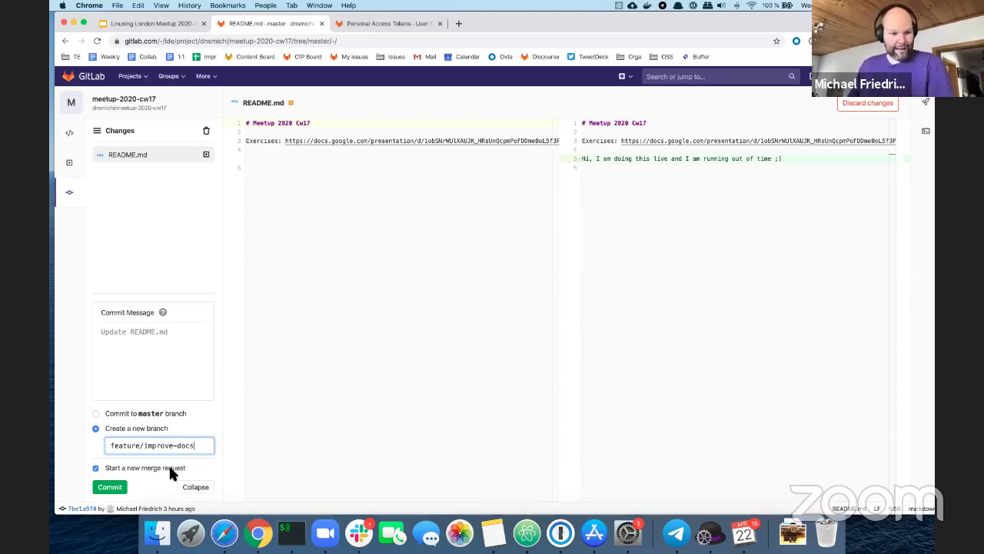
click(112, 491)
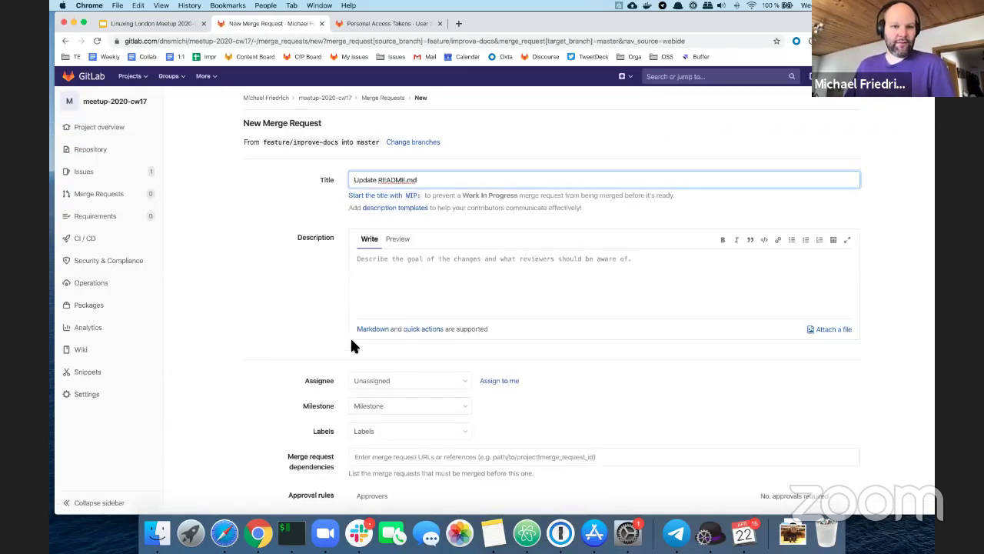
Replace the merge request's title with "Update the docs with more insights".
drag(432, 185, 296, 165)
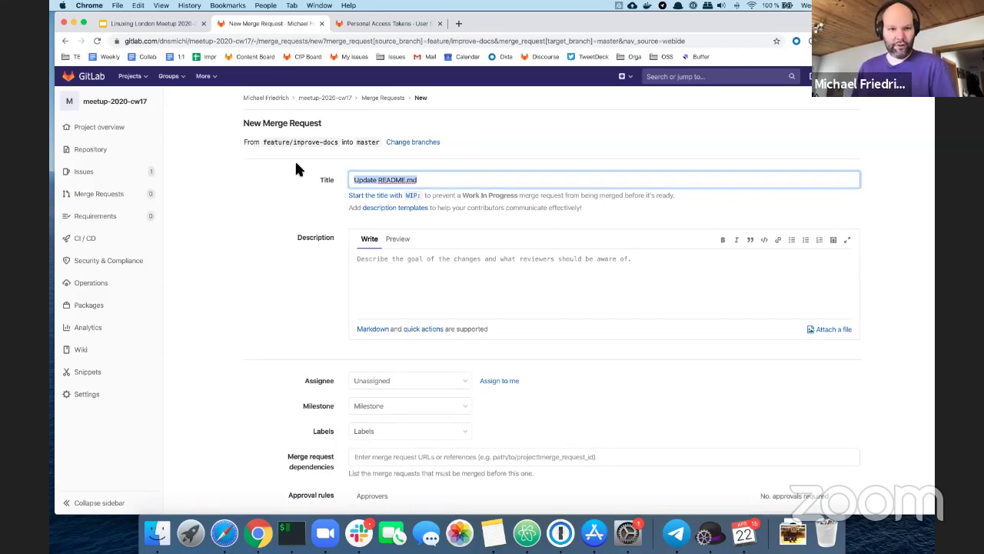
key(BackSpace)
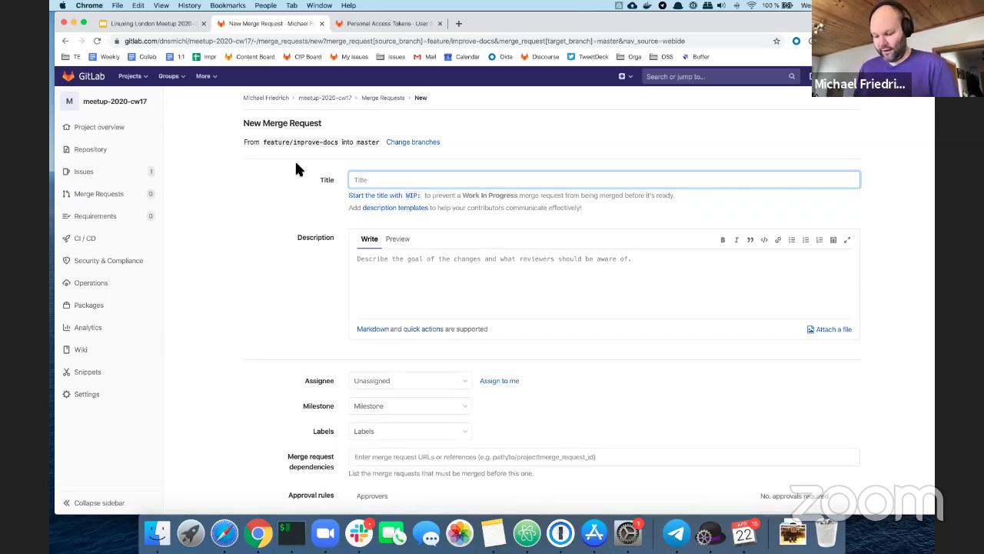
text(Impro)
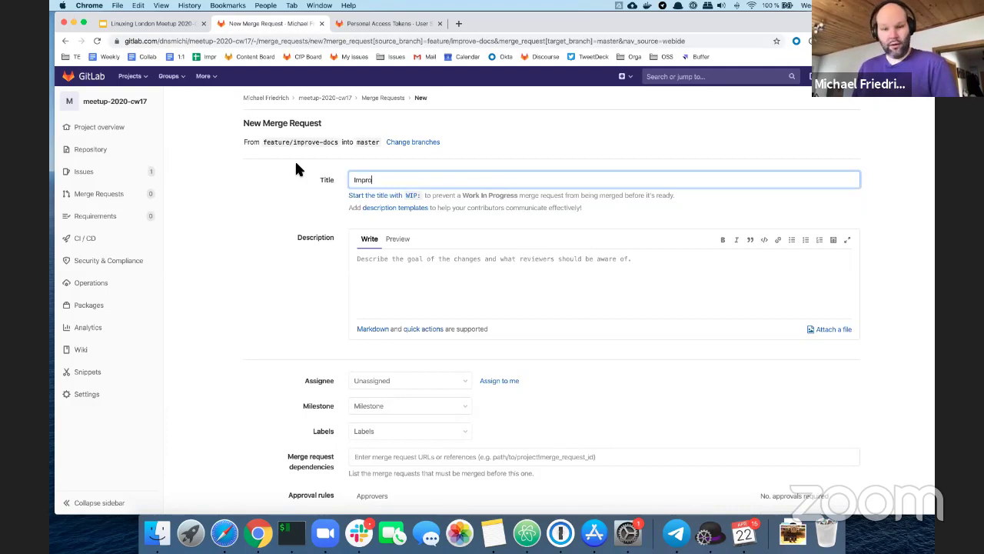
key(BackSpace)
key(BackSpace)
key(BackSpace)
key(BackSpace)
text(Upda)
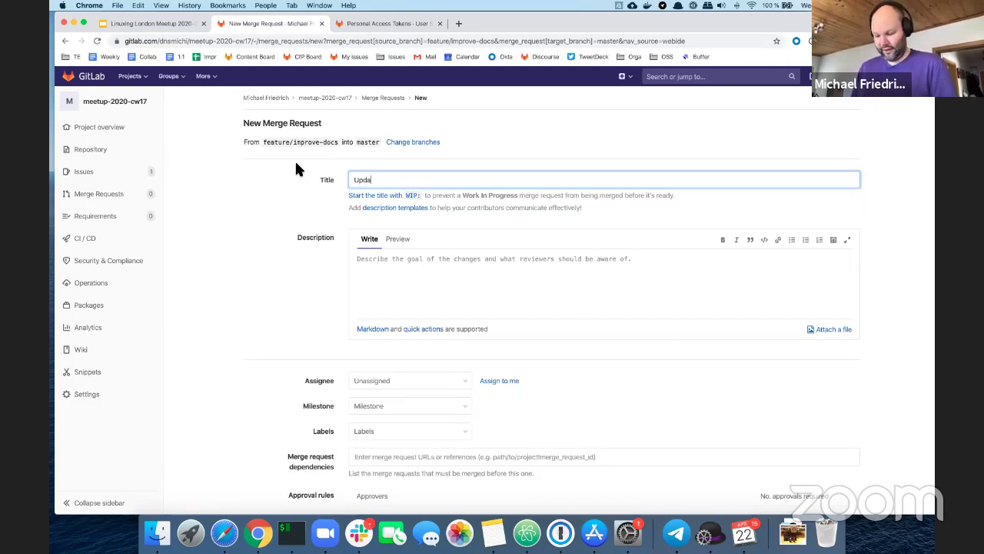
text(te the docs wit)
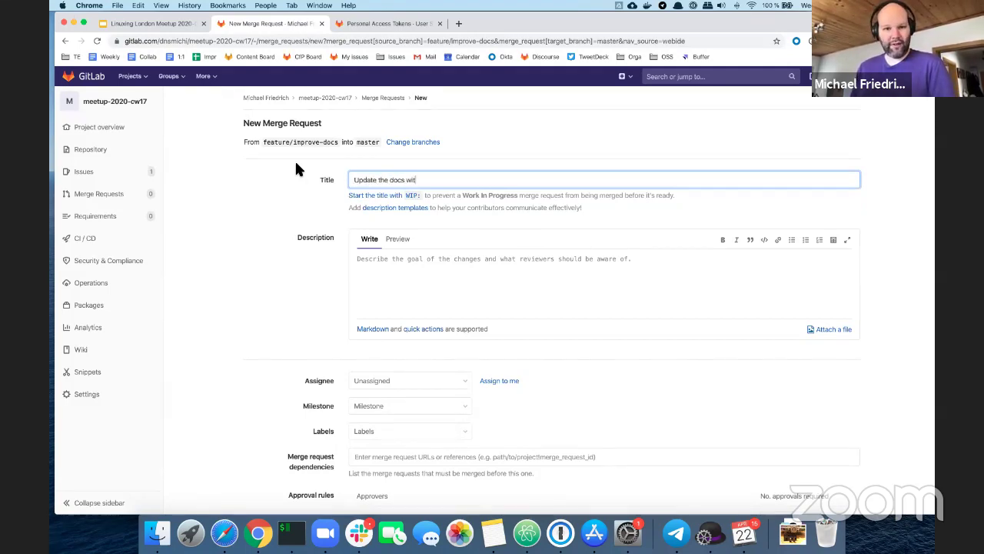
text(h more insights)
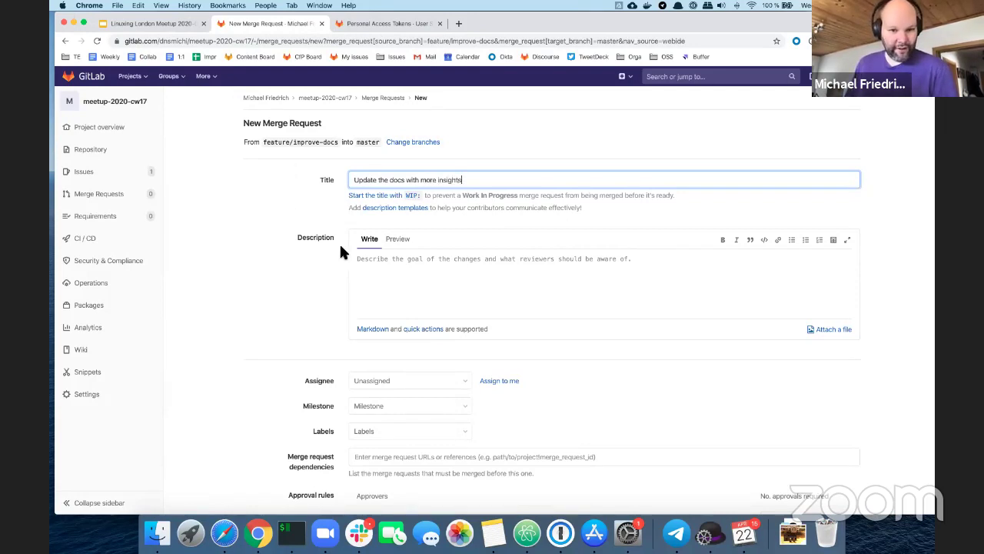
Enter "fixes #1" as the merge request's description to reference the "Improve documentation" issue.
click(424, 278)
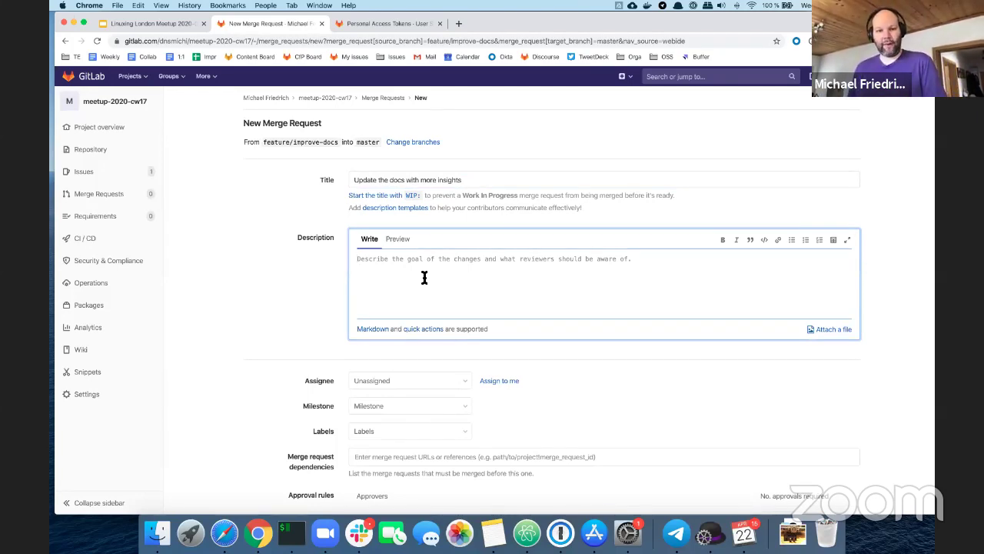
text(fixes)
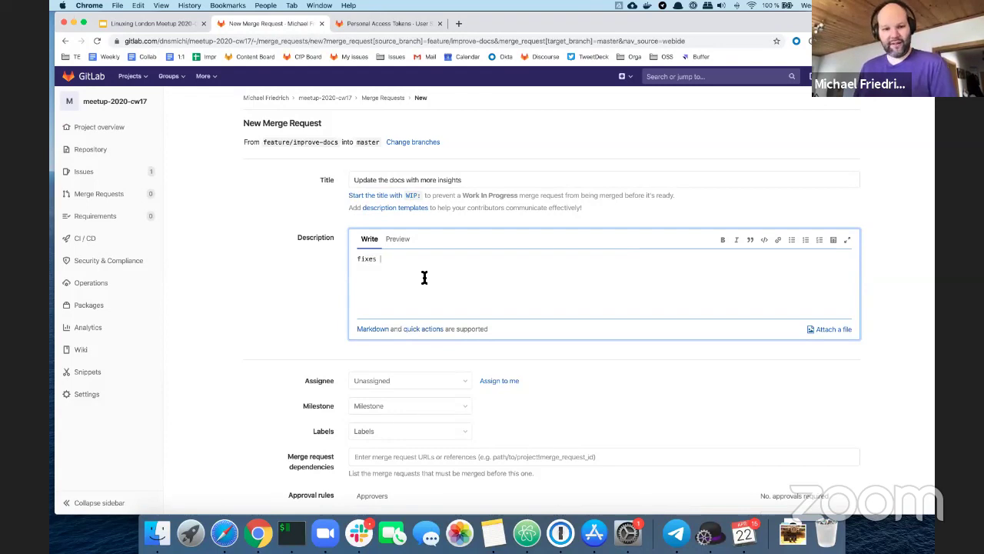
text( #)
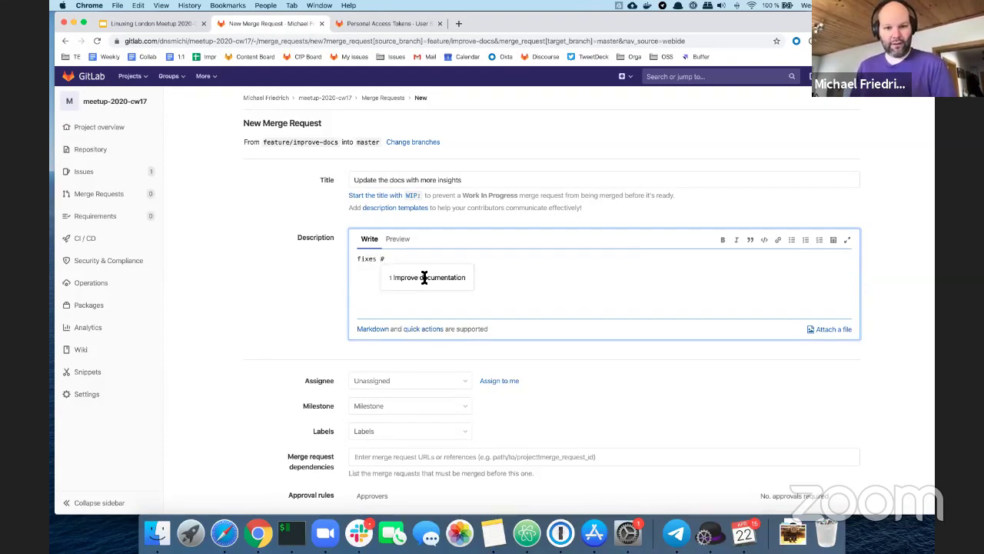
text(1)
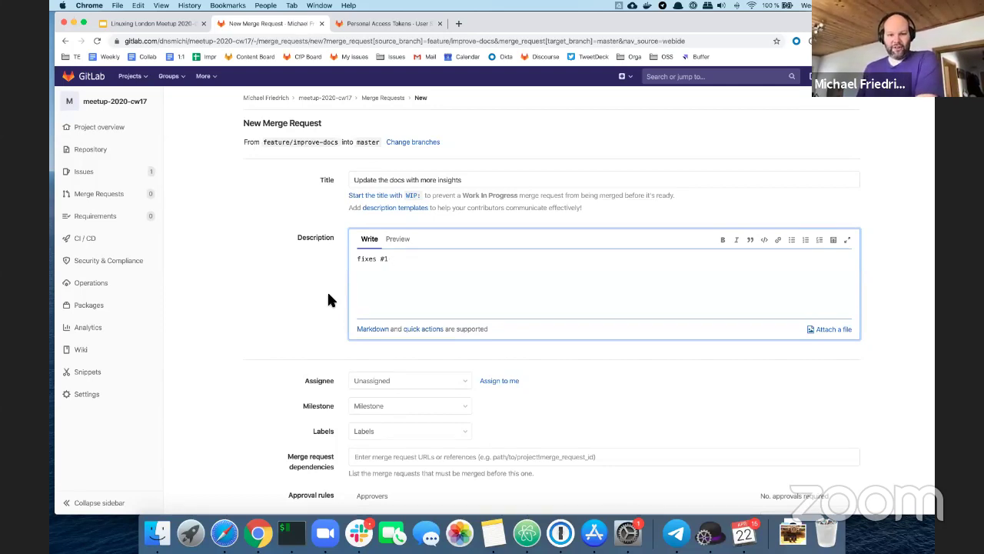
Enlarge the new merge request page to 110% zoom.
scroll(327, 299, down, 4)
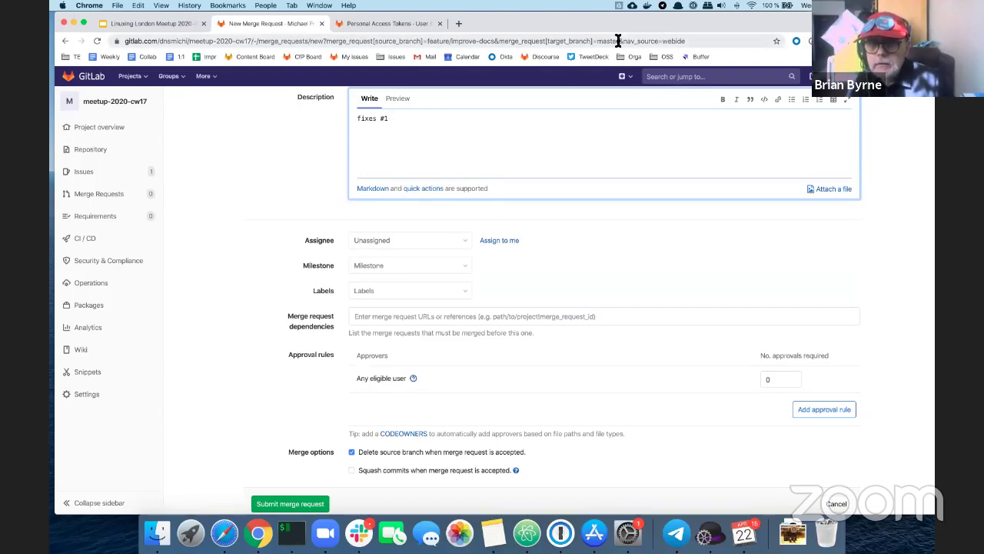
scroll(556, 198, up, 3)
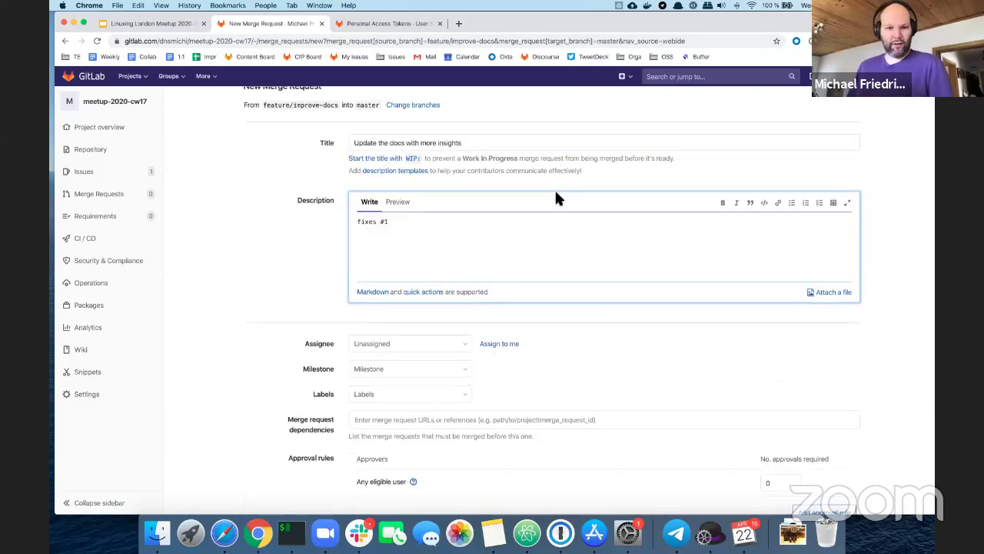
key(super+plus)
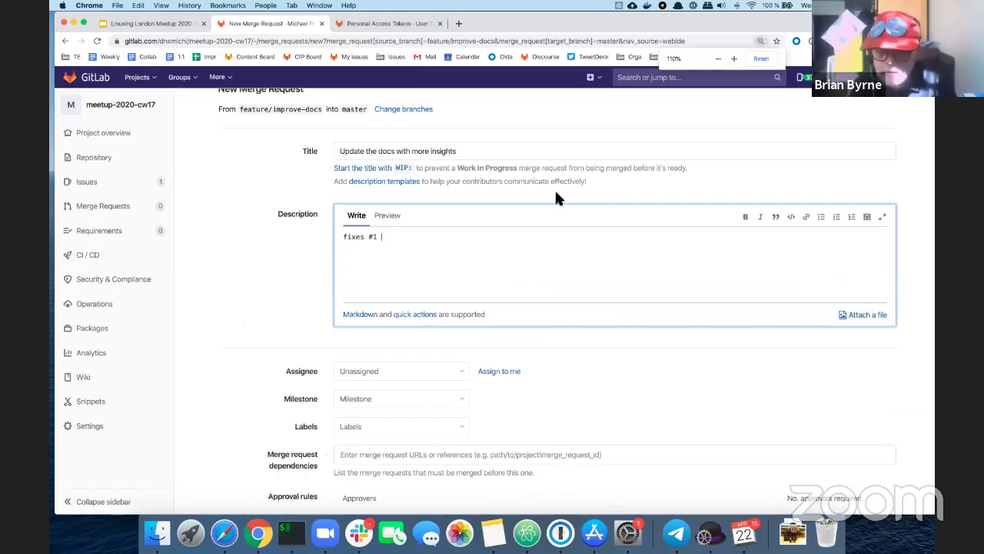
Check the new merge request's settings and its README.md changes, and submit the merge request.
key(super+plus)
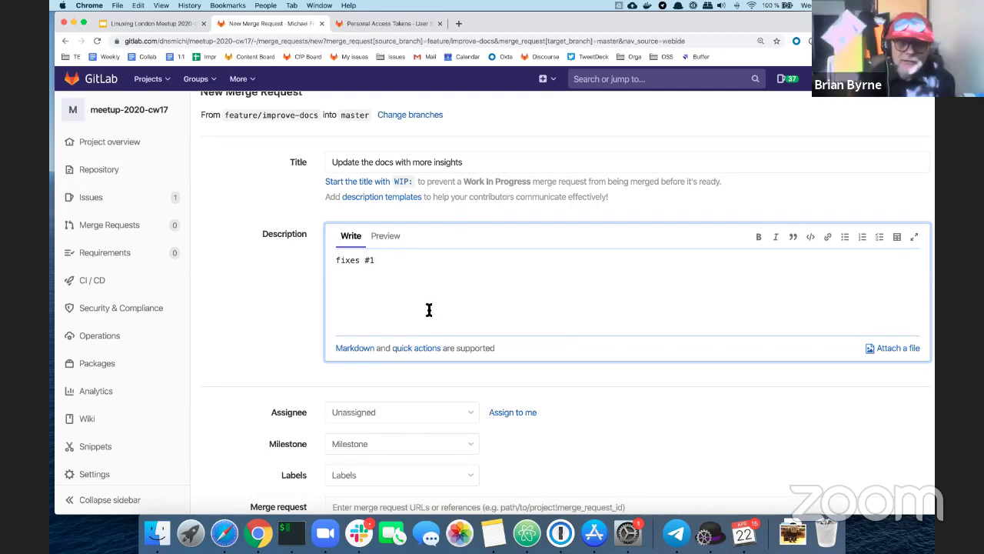
scroll(429, 309, down, 1)
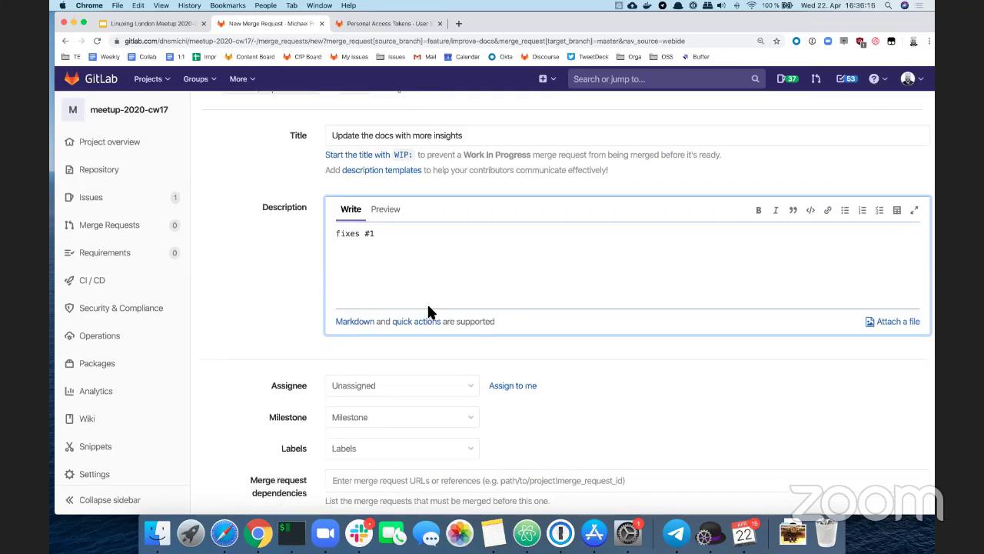
scroll(428, 311, down, 3)
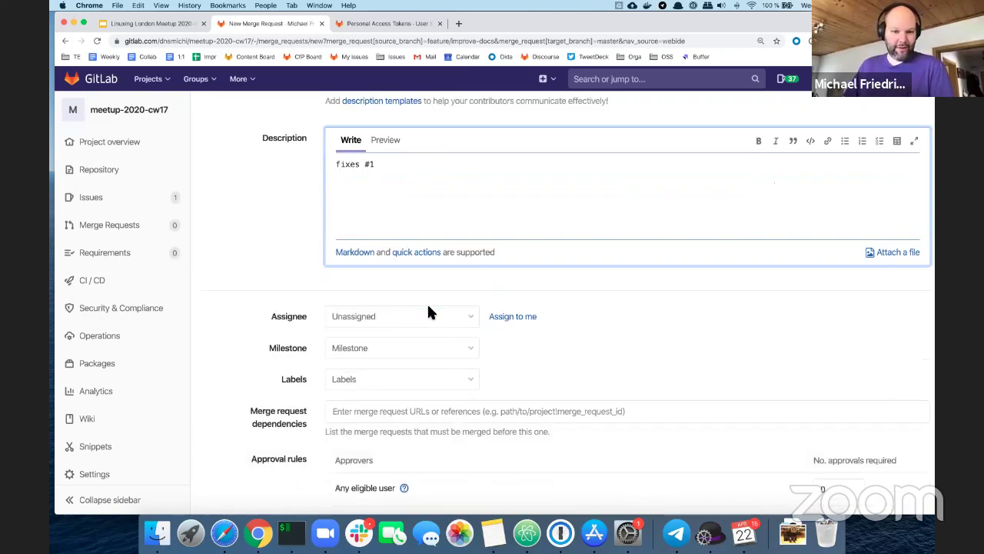
scroll(428, 311, up, 2)
scroll(428, 311, up, 3)
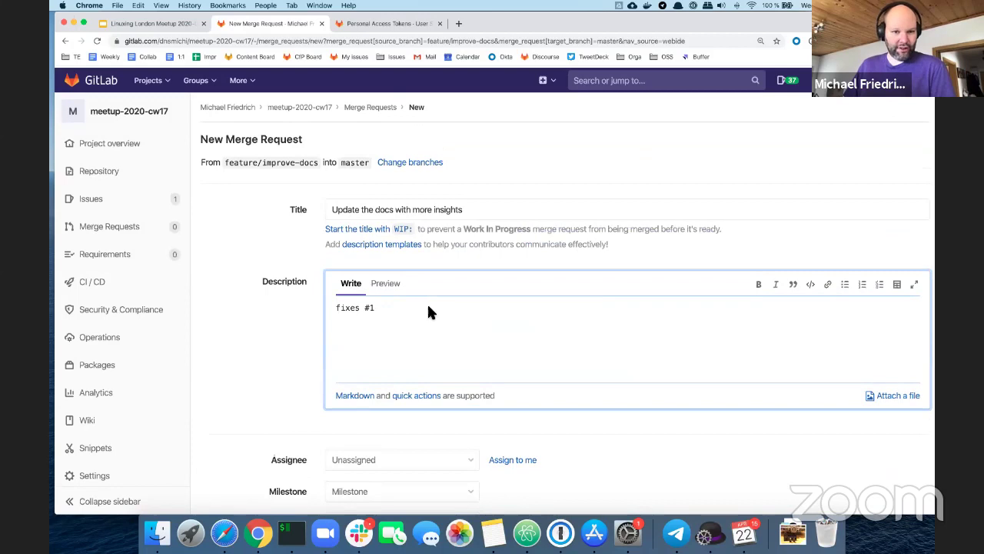
scroll(428, 309, down, 10)
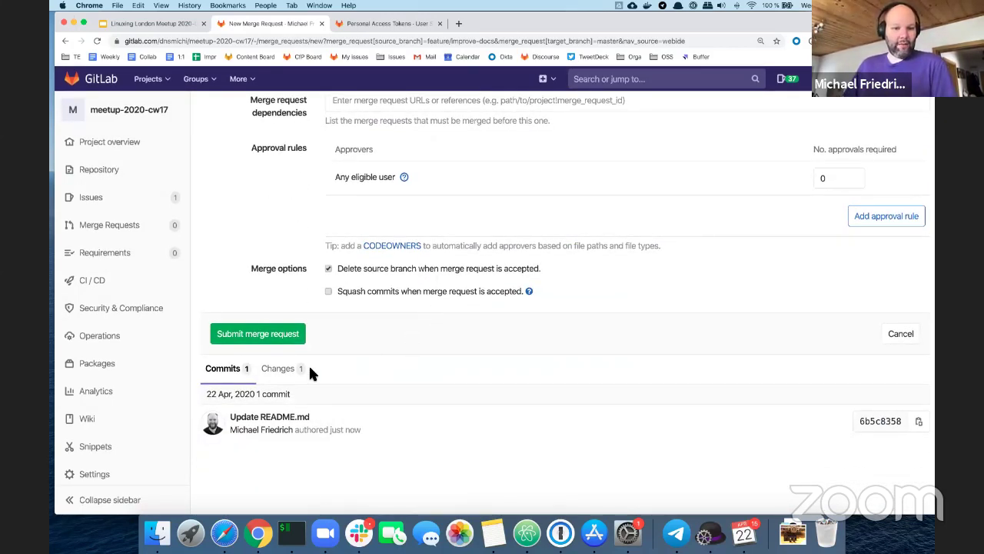
click(284, 369)
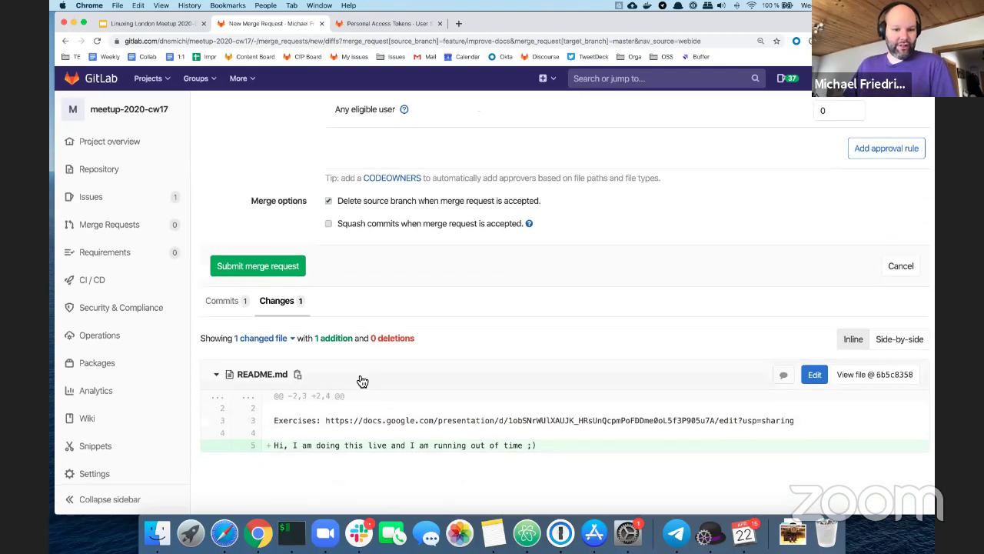
scroll(357, 377, up, 5)
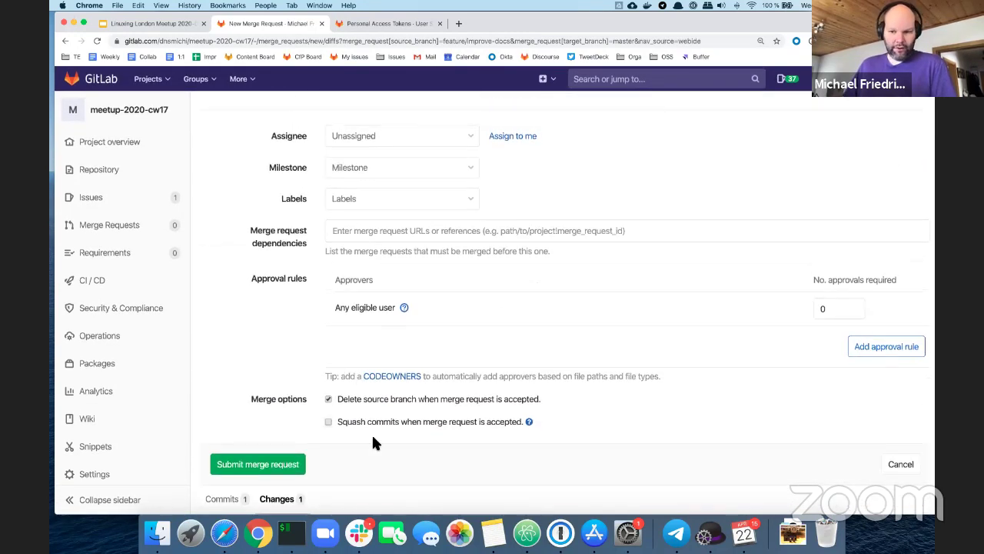
click(258, 464)
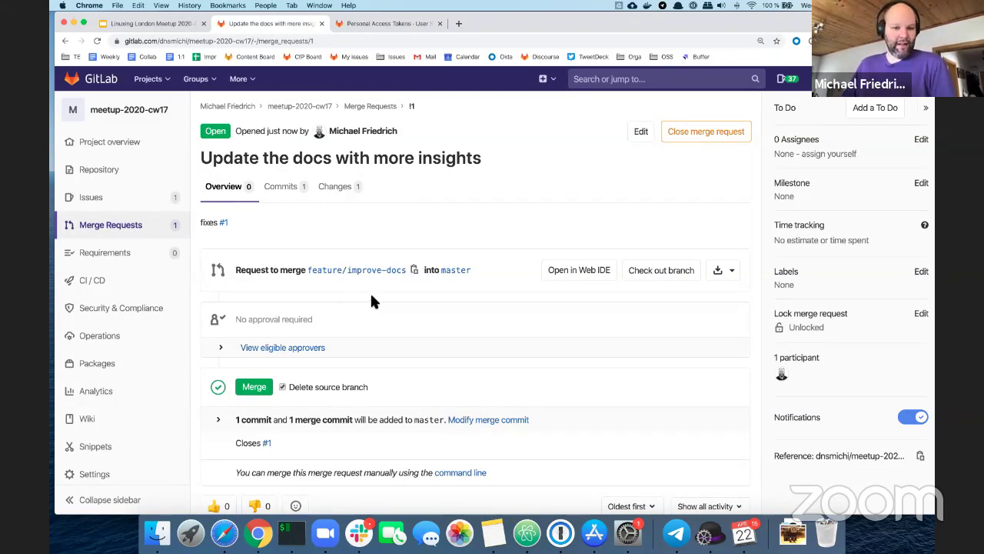
Open the meetup-2020-cw17 project page in a separate browser tab and look at its file list and README.
scroll(371, 296, down, 1)
scroll(371, 296, up, 1)
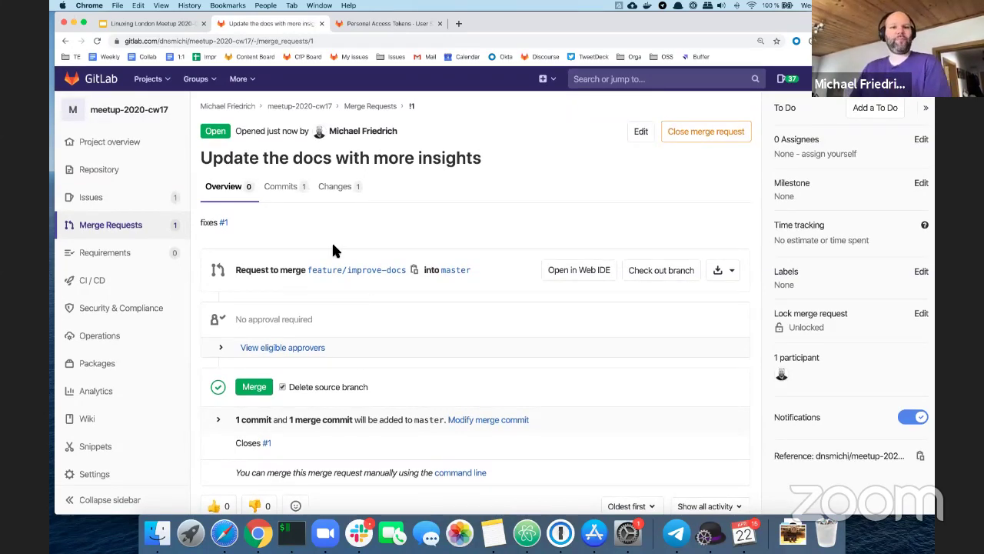
super+click(316, 107)
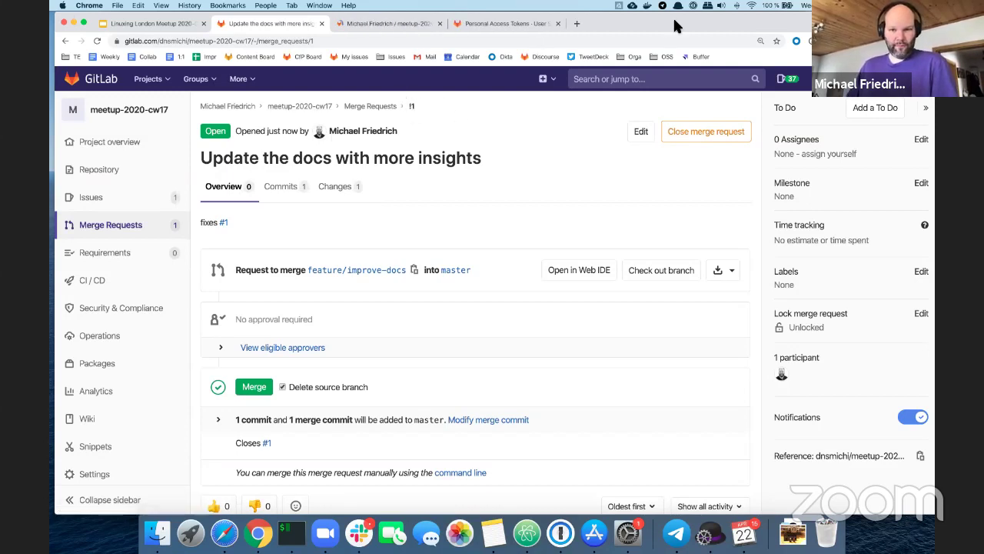
drag(719, 20, 723, 71)
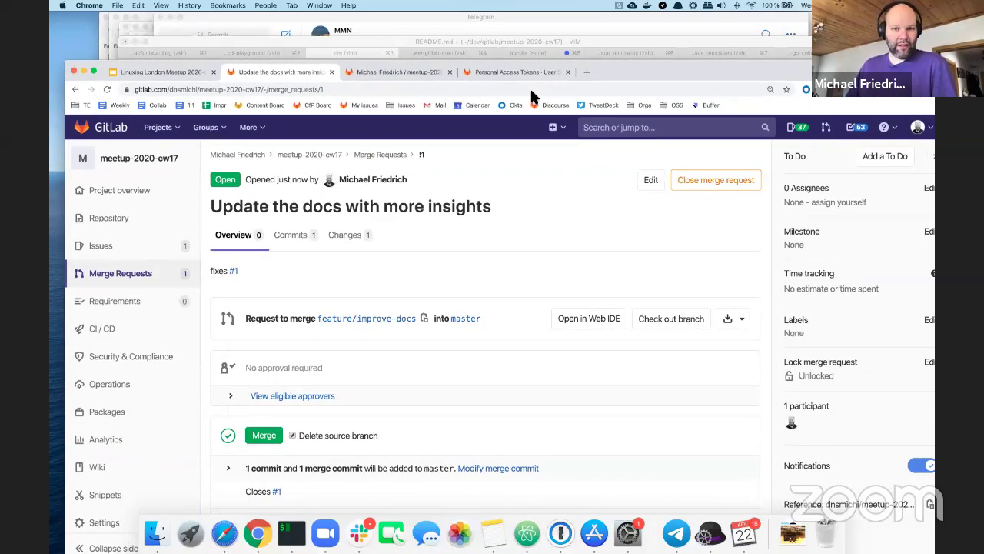
click(377, 73)
scroll(319, 344, down, 5)
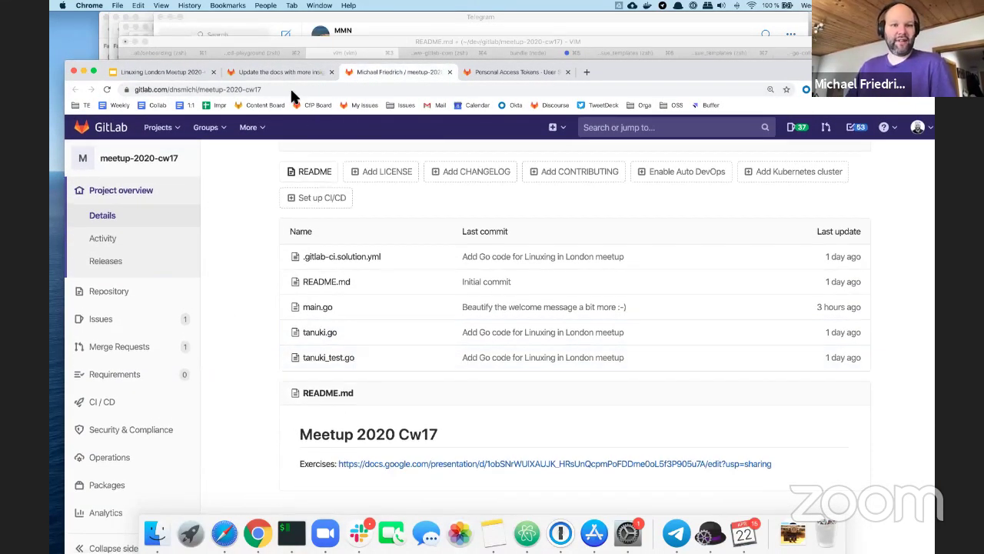
Return to the "Update the docs with more insights" merge request and review its overview, including the approval, merge and comment sections.
click(270, 69)
scroll(419, 288, down, 2)
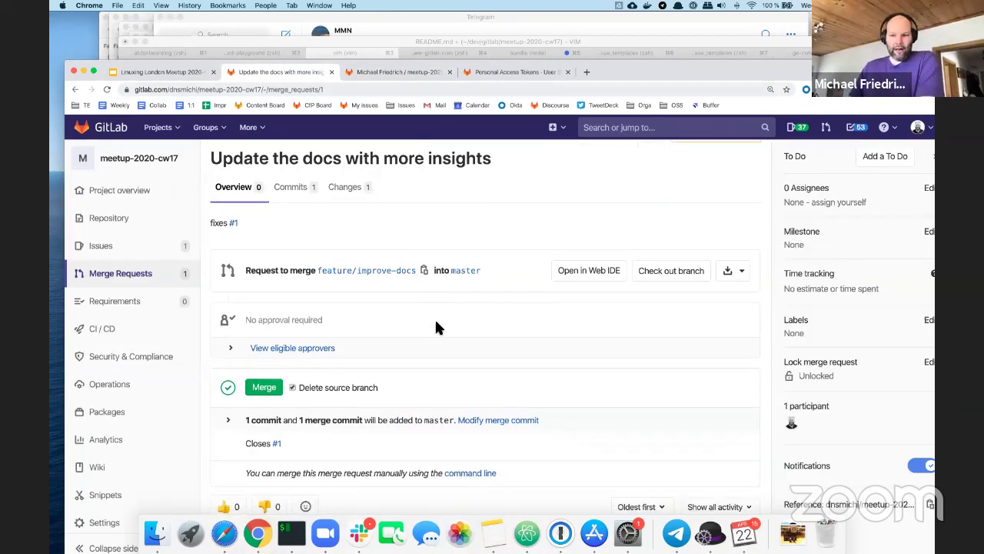
scroll(436, 328, down, 1)
scroll(436, 328, down, 1)
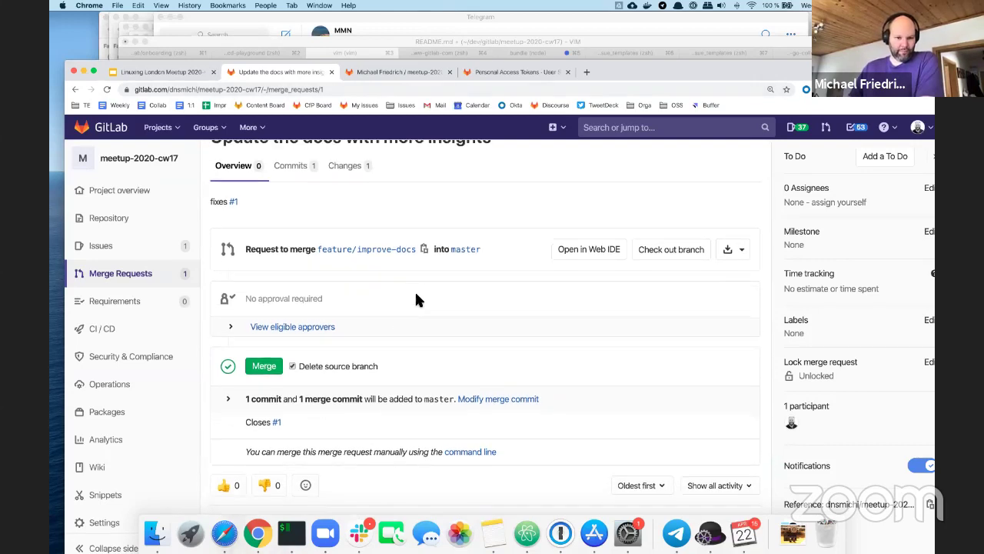
scroll(433, 288, up, 3)
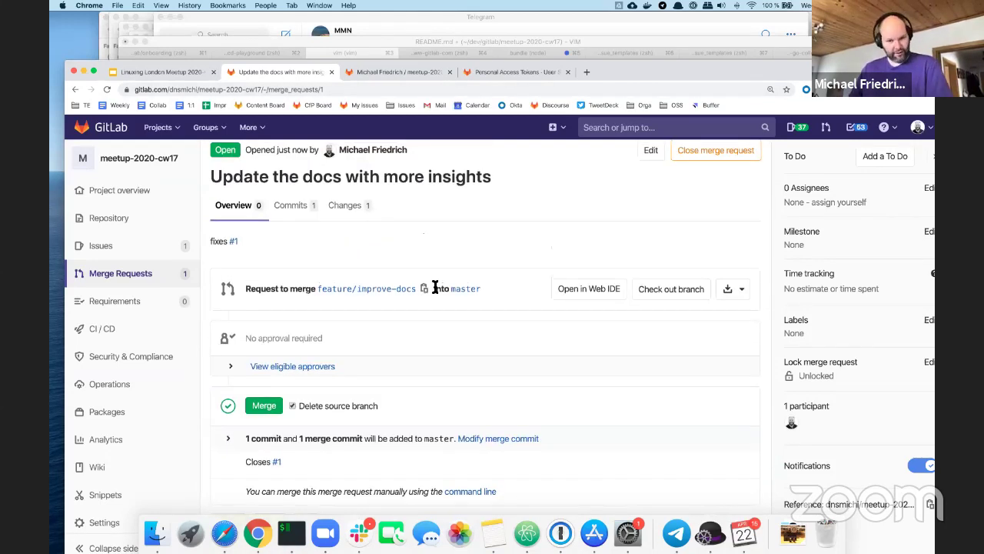
scroll(435, 288, down, 5)
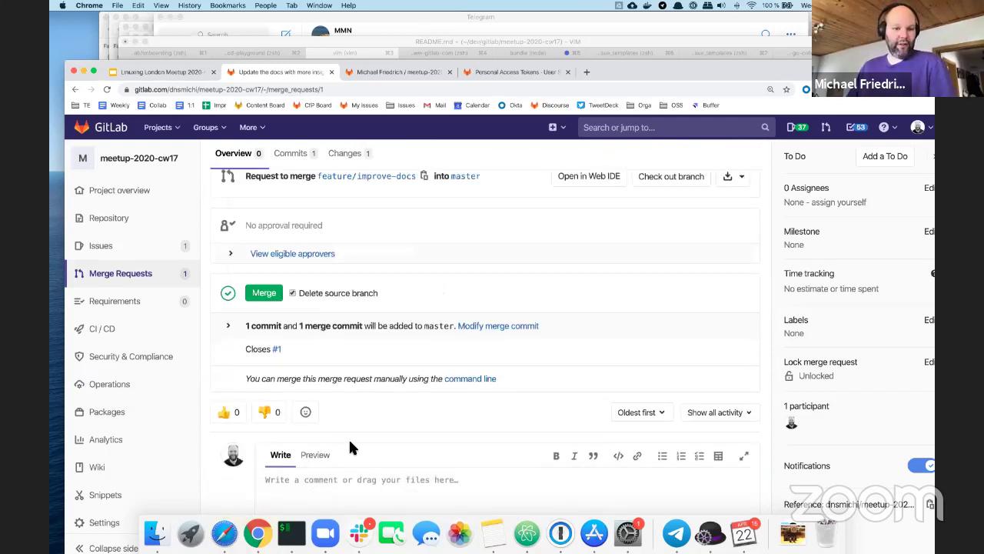
scroll(352, 396, up, 6)
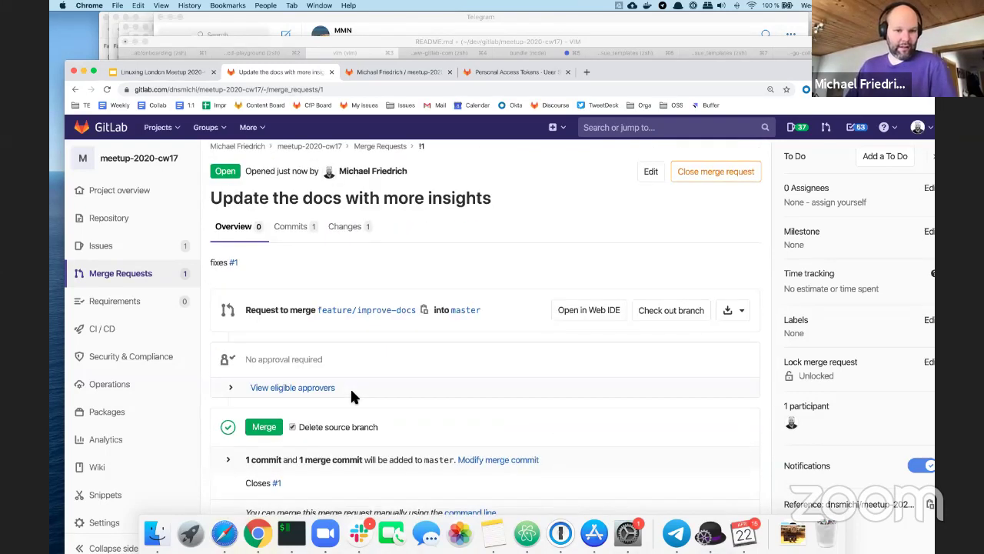
Start a suggested change on the added line 5 of README.md in the merge request's changes.
click(351, 229)
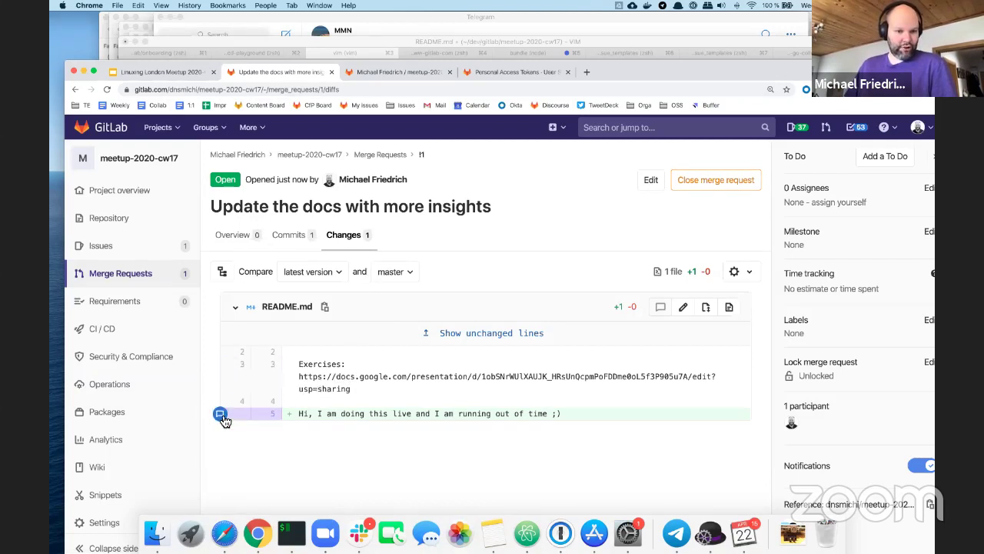
click(220, 416)
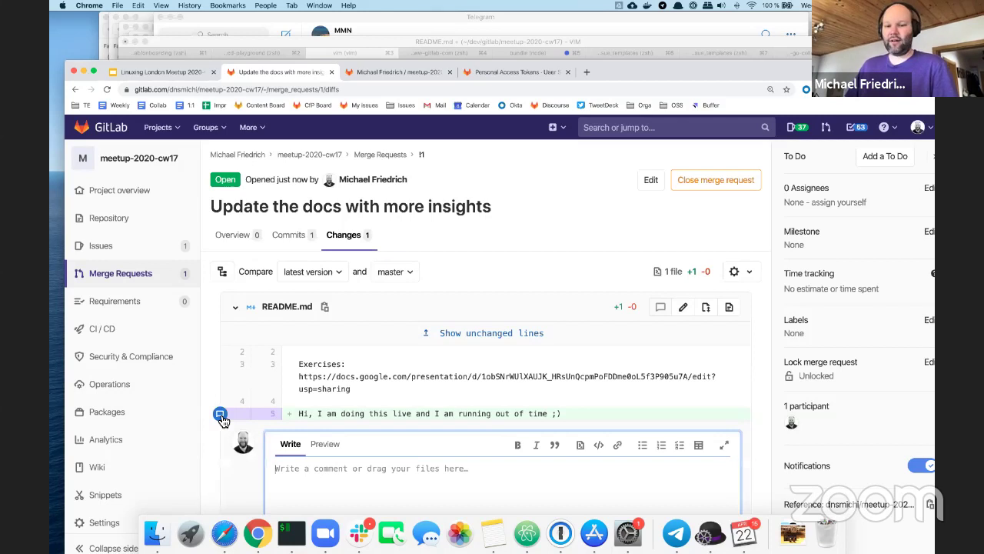
click(582, 446)
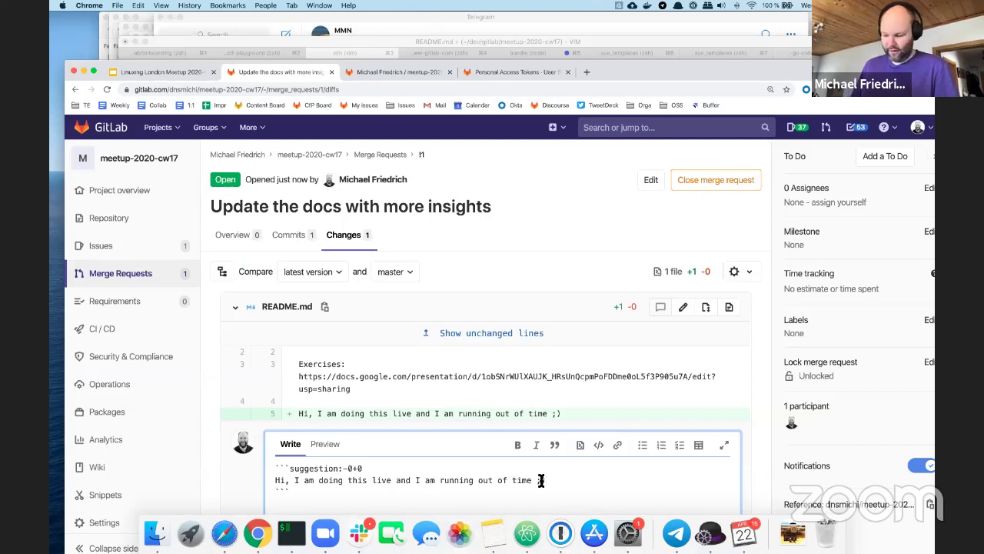
Replace the ";)" at the end of the suggested line with ":)" and post the suggestion as an immediate comment.
key(BackSpace)
key(BackSpace)
text(:)
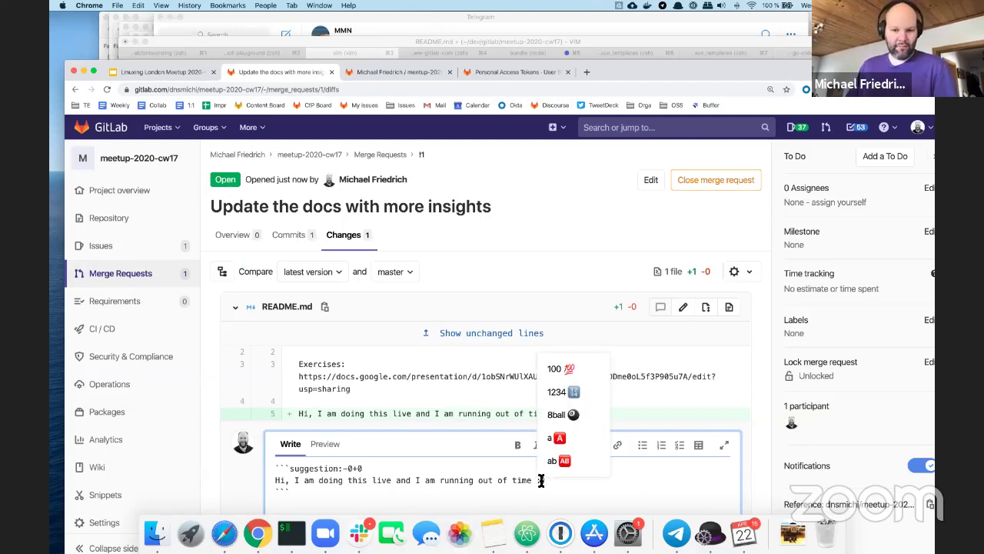
key(Escape)
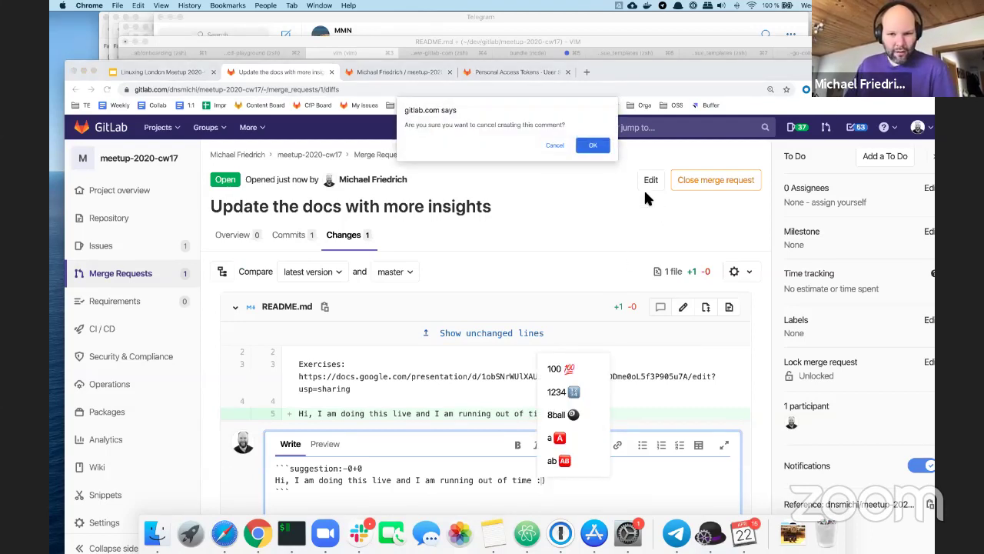
key(Escape)
scroll(554, 323, down, 2)
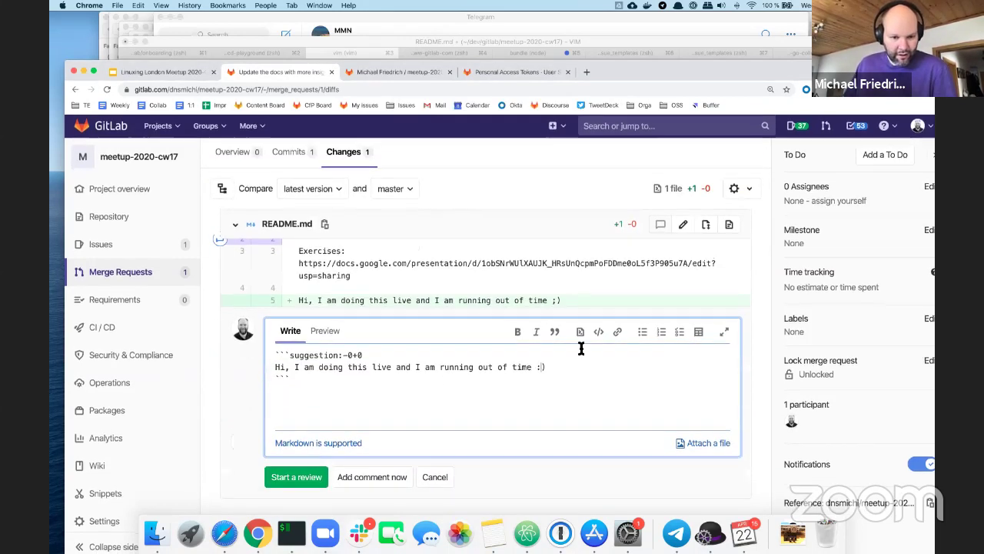
text())
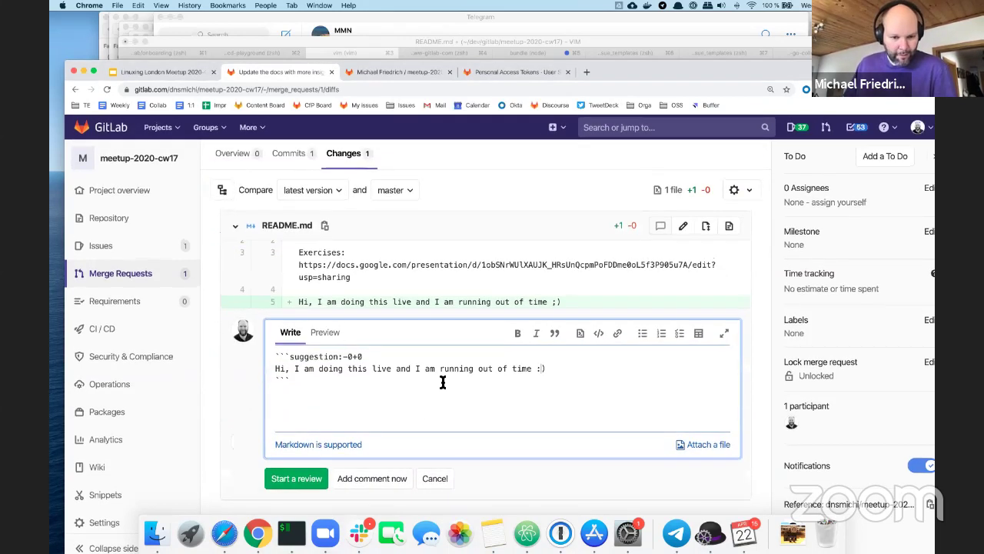
click(366, 477)
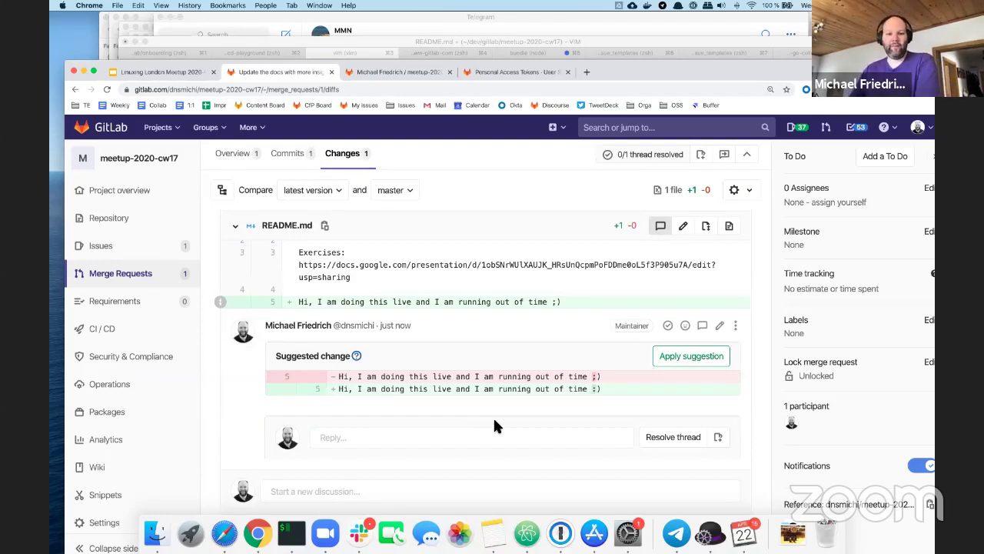
Apply the suggested change from the merge request's overview thread and merge feature/improve-docs into master.
scroll(478, 393, up, 3)
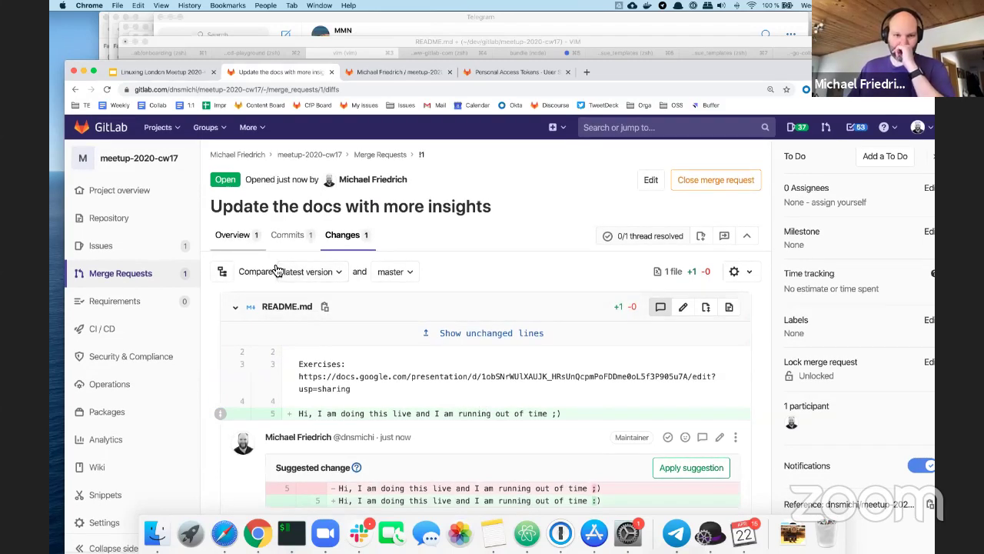
key(super+bracketleft)
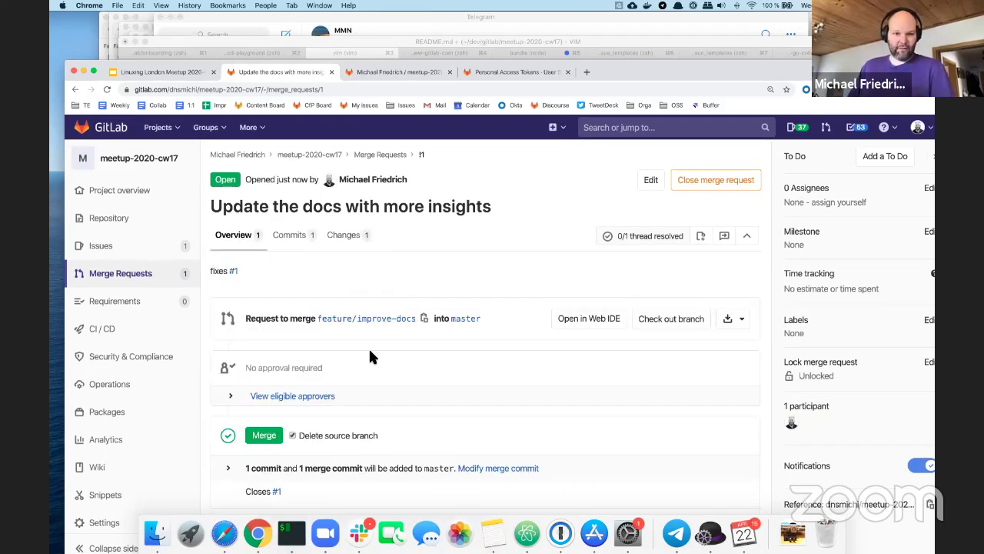
scroll(369, 347, down, 5)
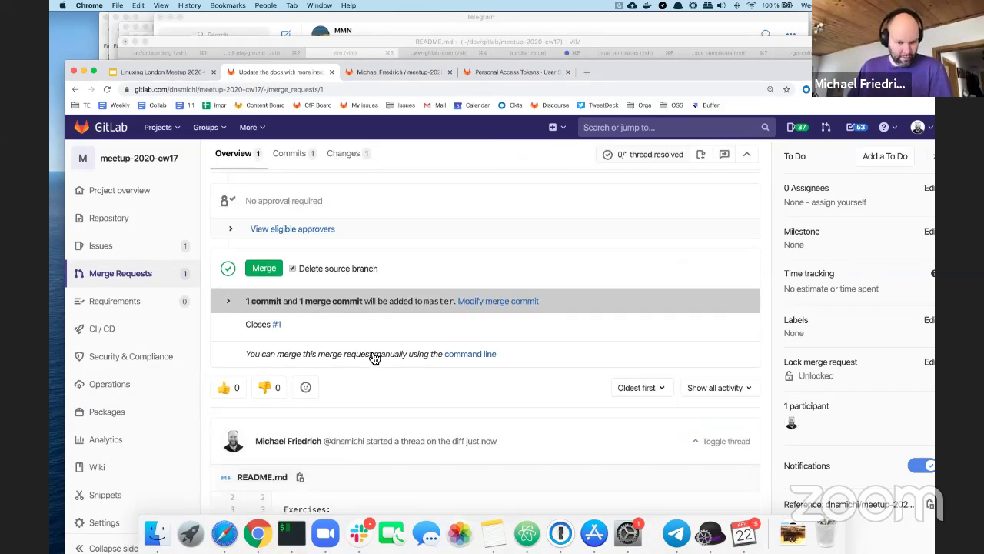
scroll(369, 352, down, 2)
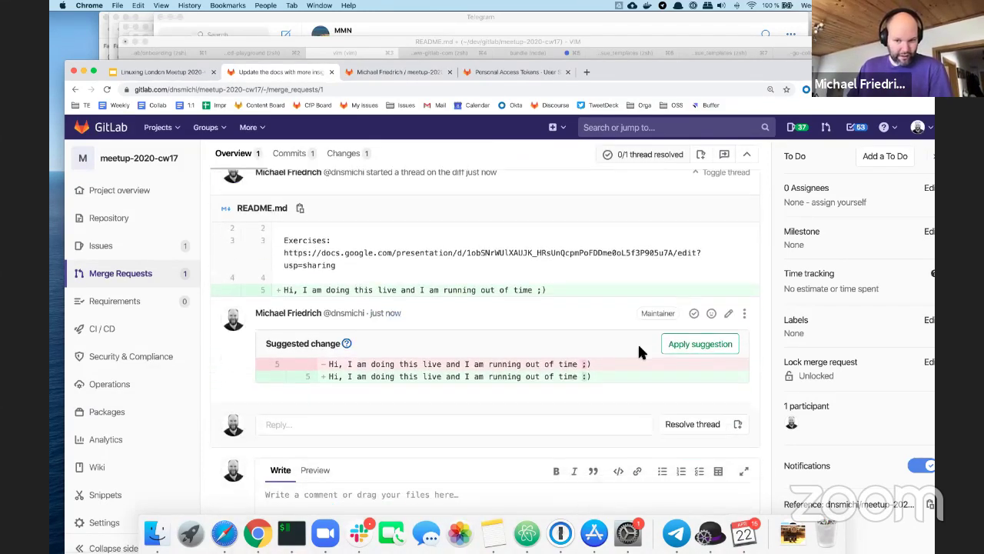
click(648, 339)
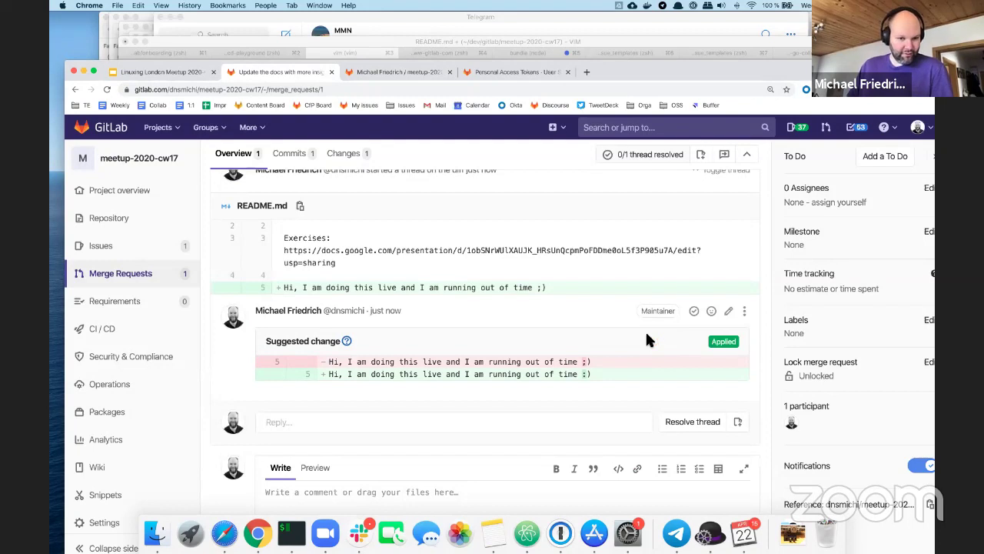
scroll(440, 317, up, 8)
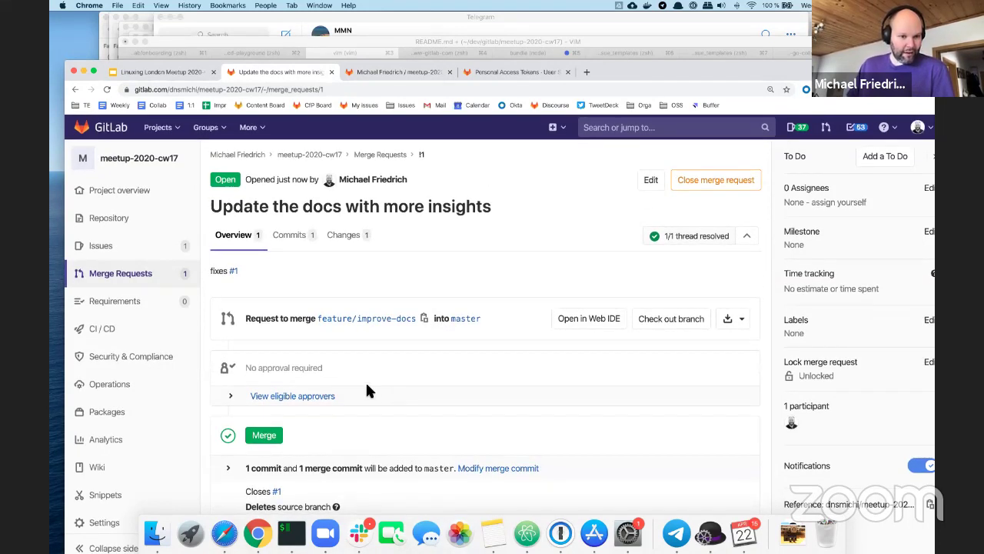
click(269, 432)
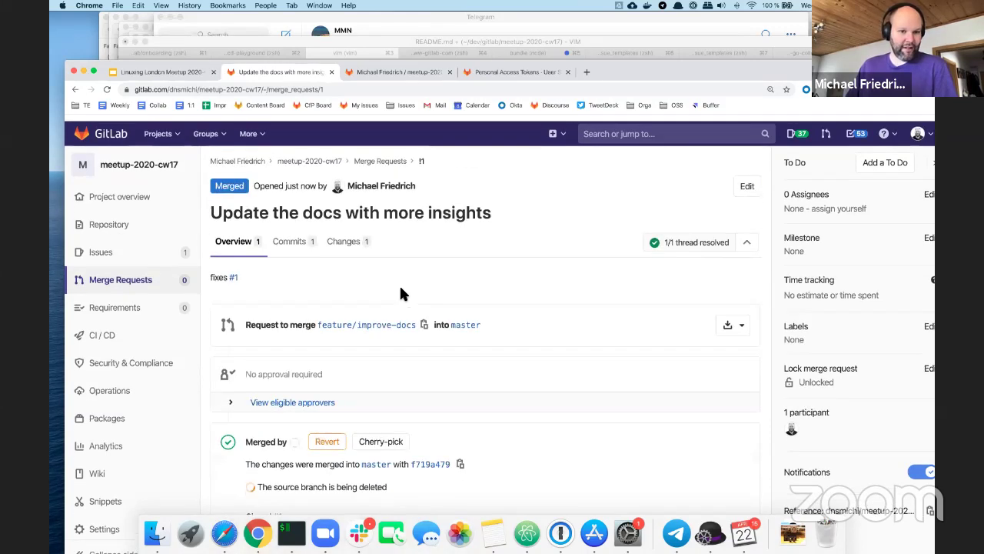
Open the linked issue #1 and examine its activity history for the entry that references the merge request.
click(237, 274)
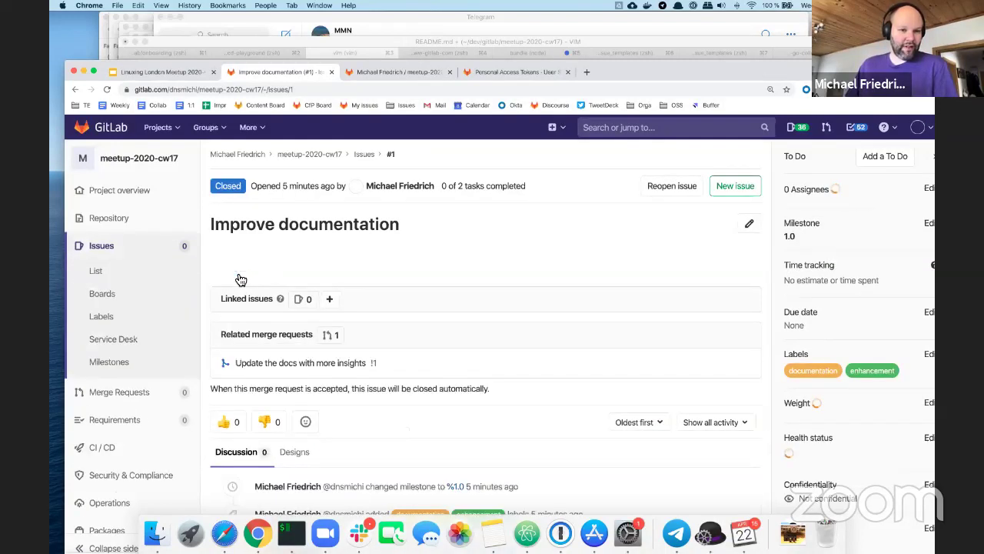
scroll(234, 273, down, 5)
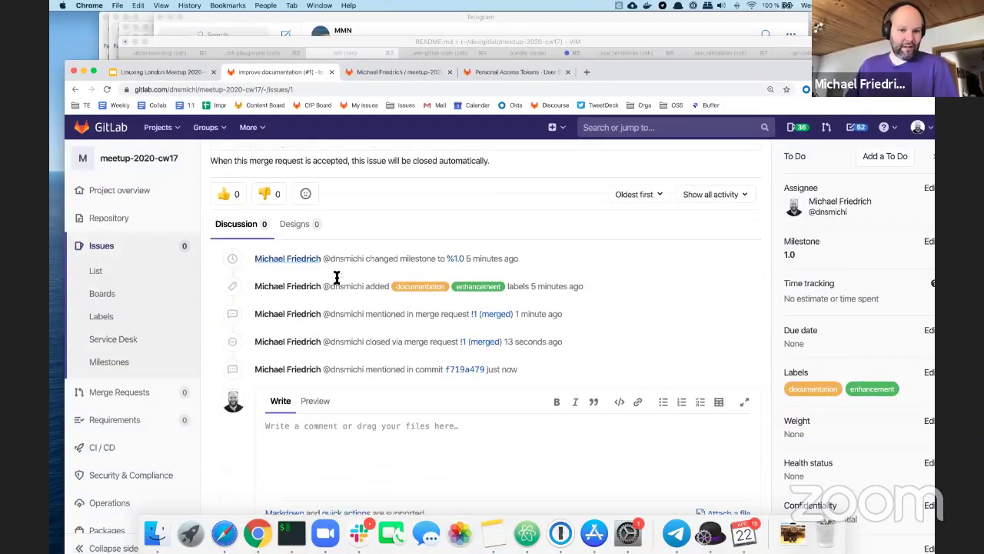
scroll(336, 277, down, 1)
mouse_move(492, 306)
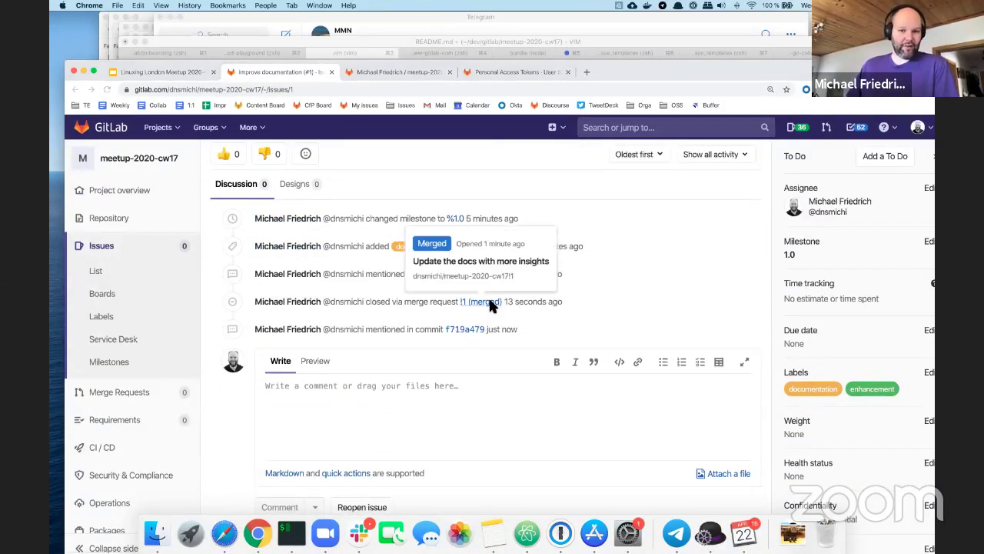